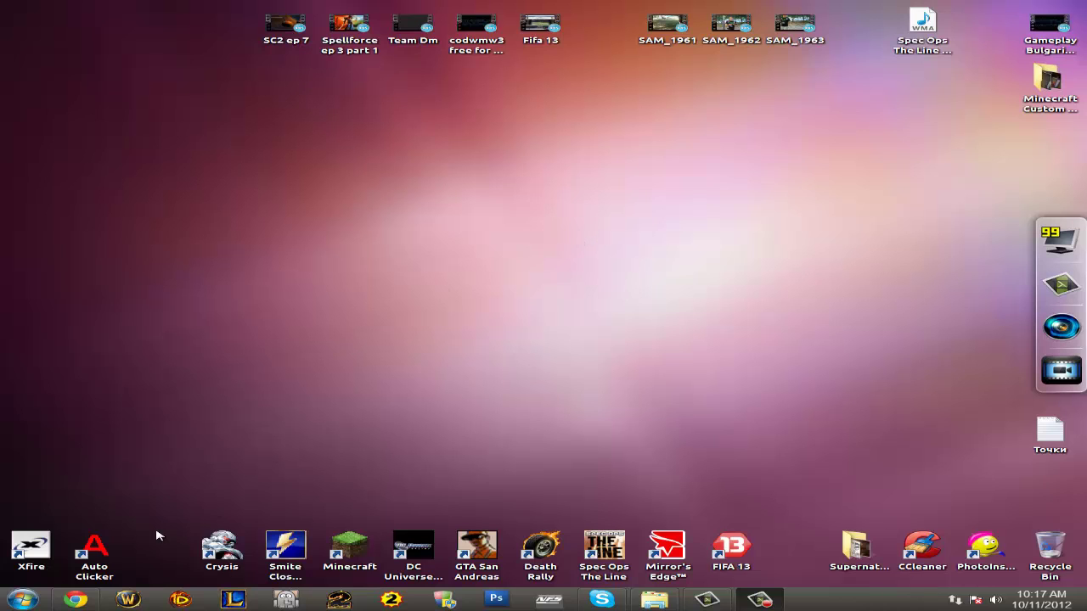
# - Open a new tab in the Chrome browser and search Google for "game ranger"
pyautogui.click(75, 600)
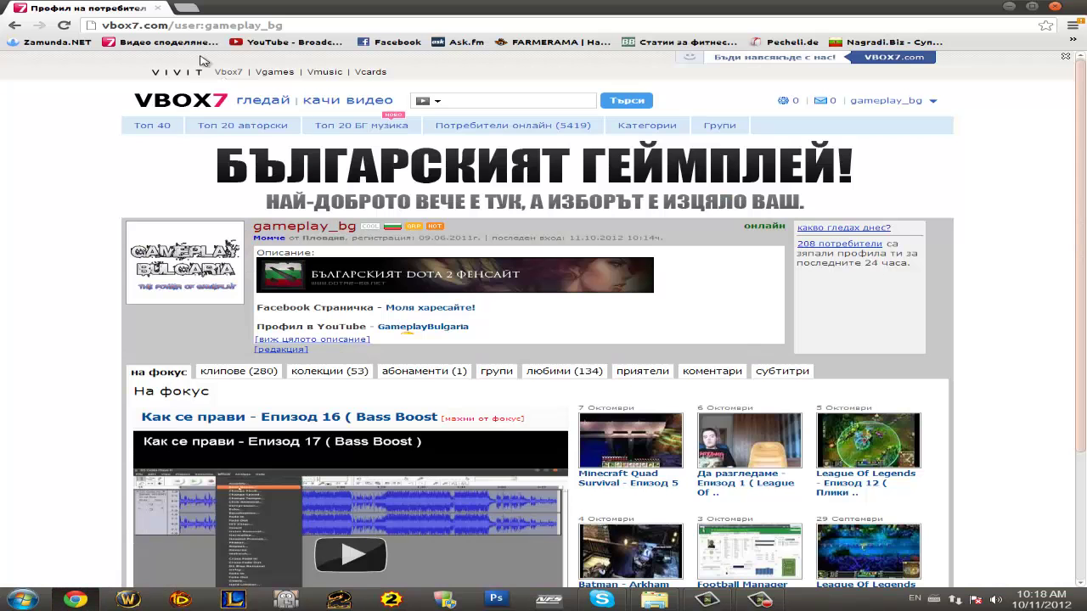
pyautogui.click(187, 8)
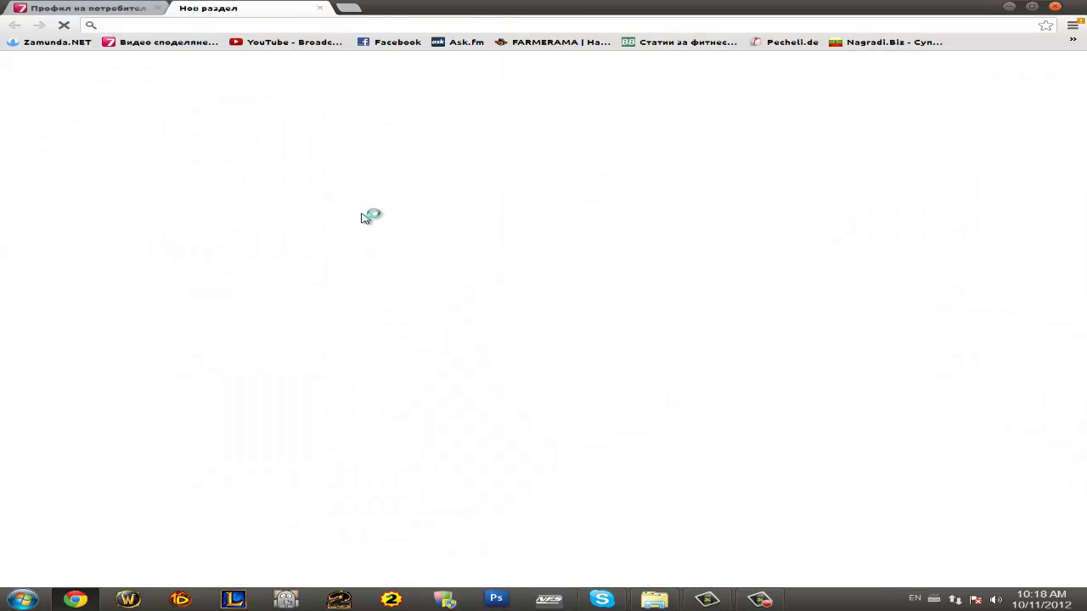
pyautogui.click(327, 234)
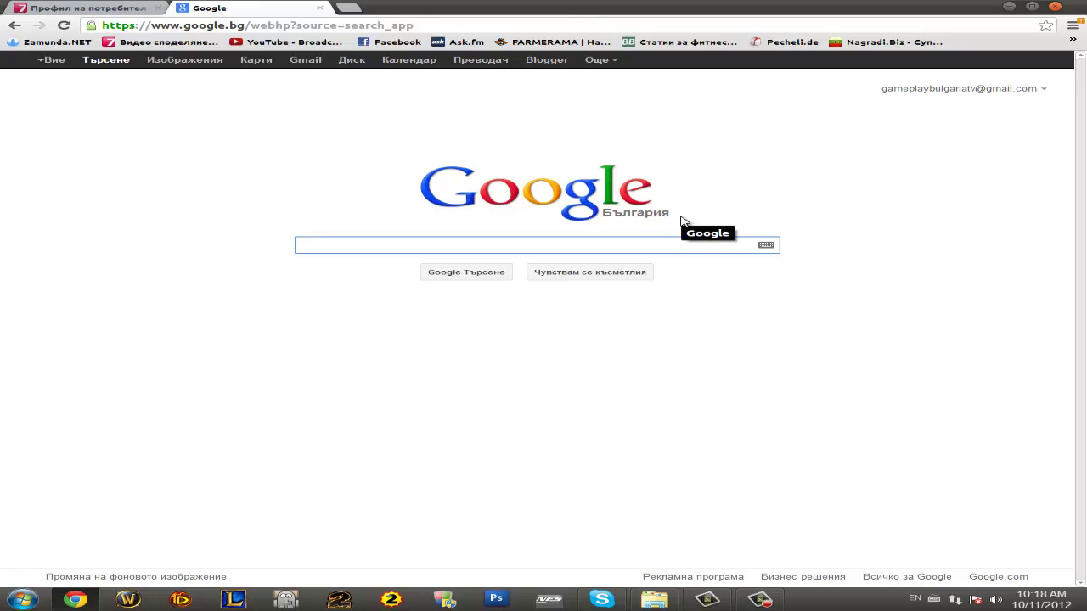
pyautogui.write('gamer')
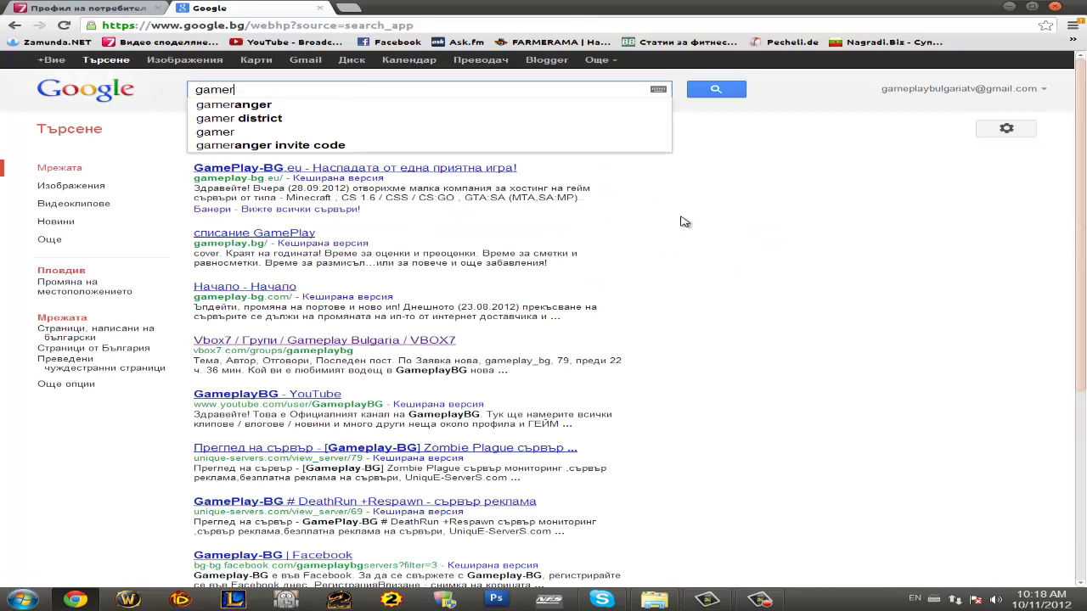
pyautogui.press('BackSpace')
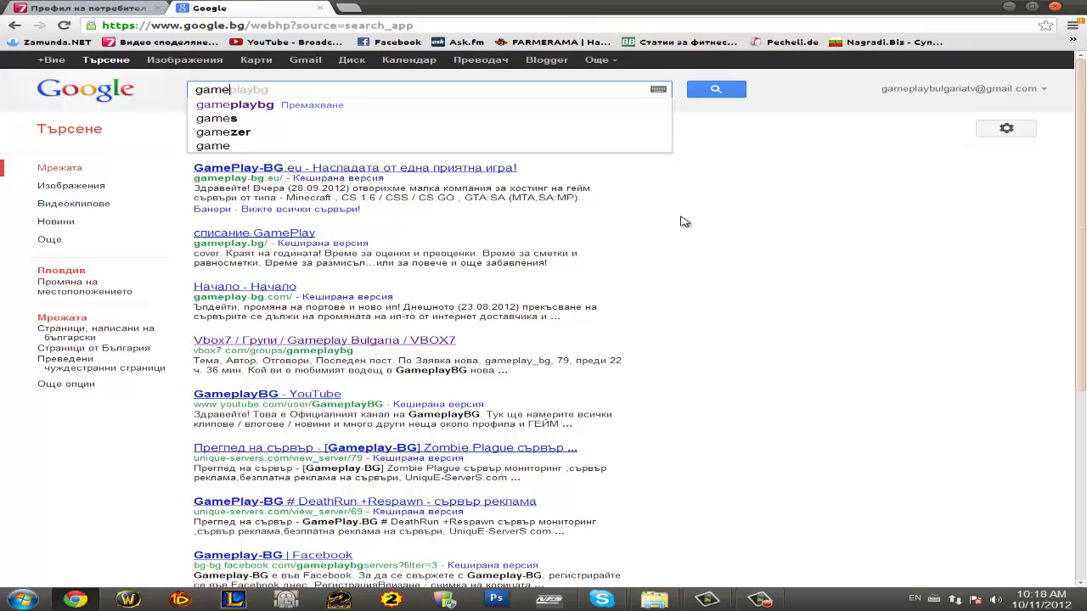
pyautogui.write('ranger')
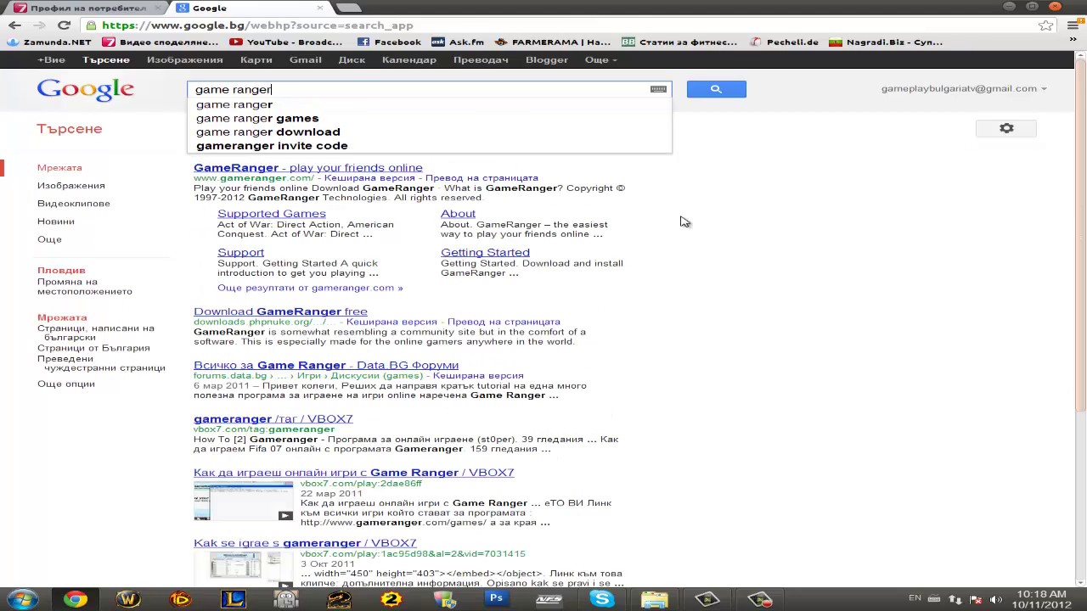
pyautogui.press('Return')
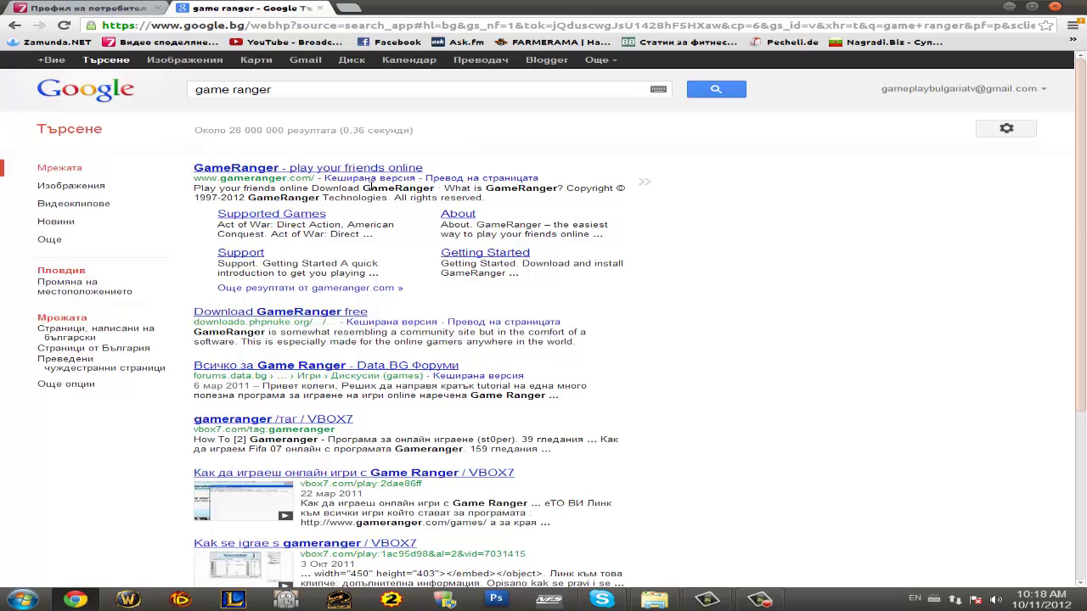
# - Open the official GameRanger website from the search results and go to its supported games page
pyautogui.click(312, 172)
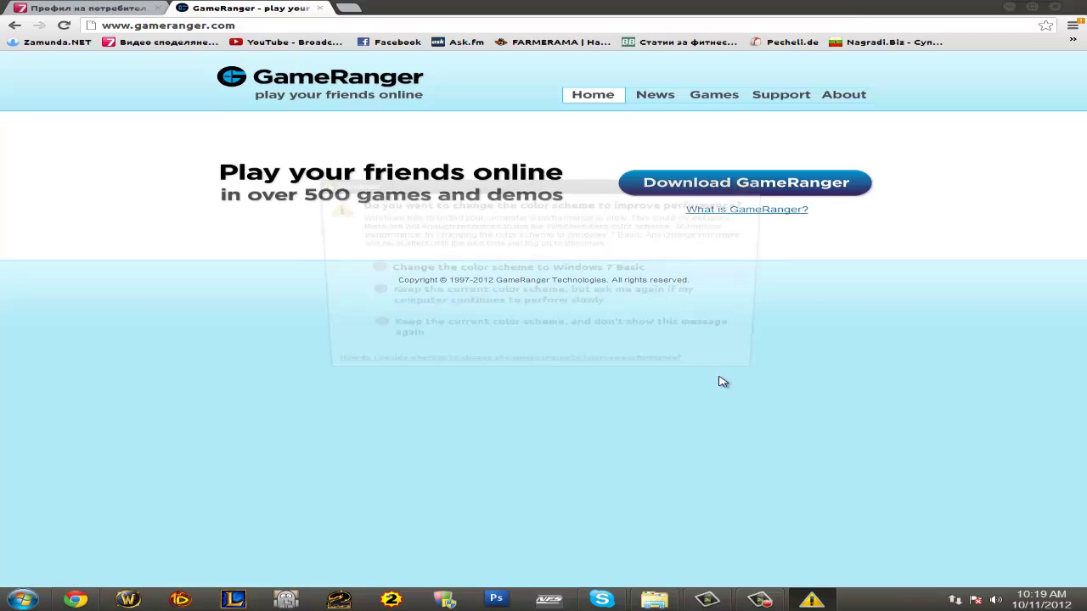
pyautogui.click(837, 298)
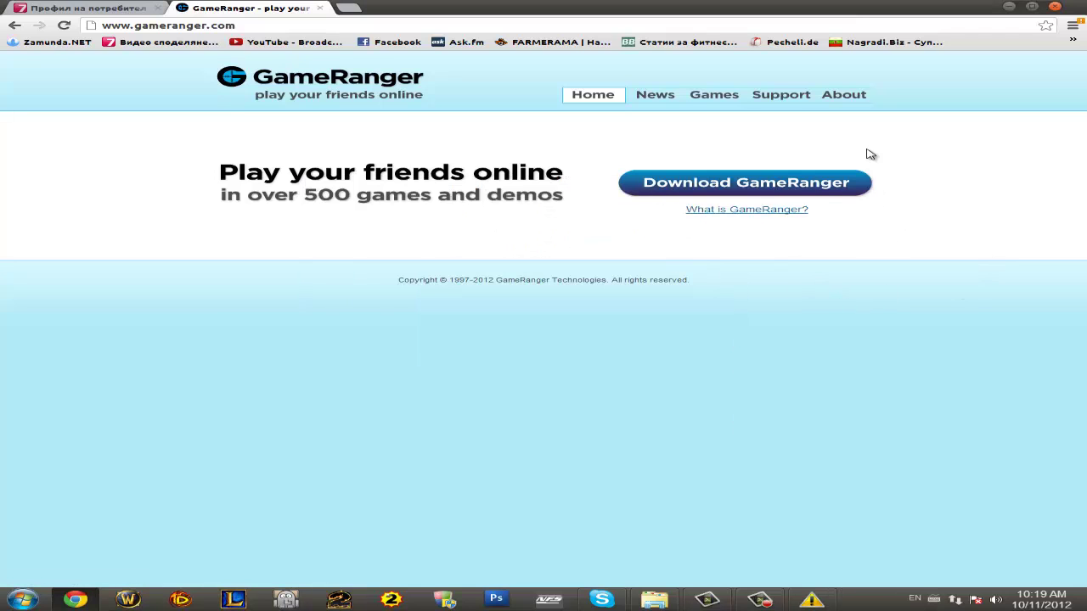
pyautogui.click(706, 95)
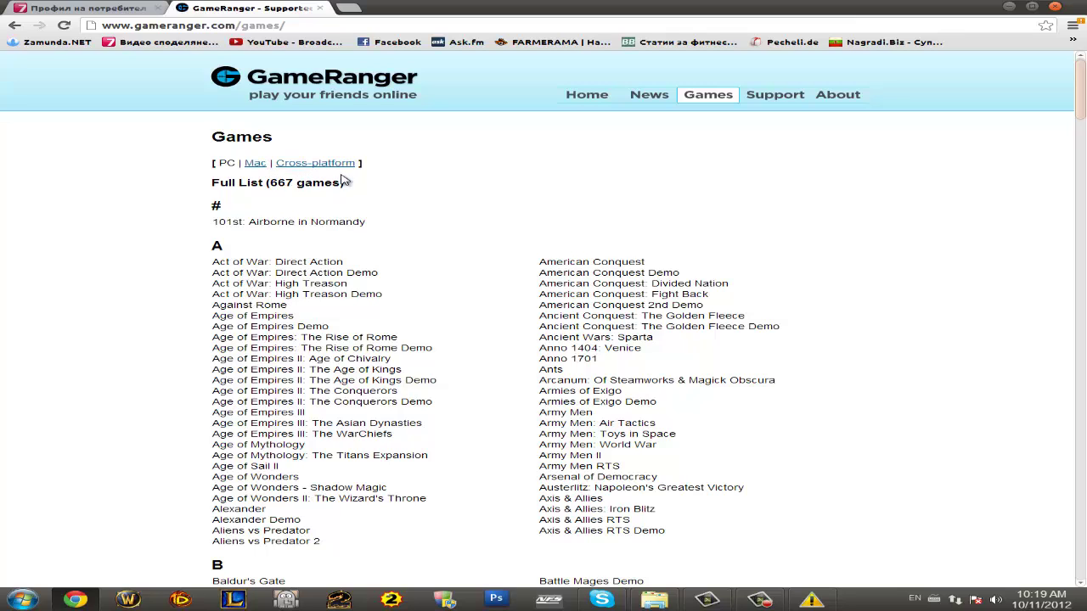
# - Compare the supported games lists for Mac and cross-platform, then return to the PC list
pyautogui.click(255, 164)
pyautogui.moveTo(276, 183); pyautogui.dragTo(316, 183)
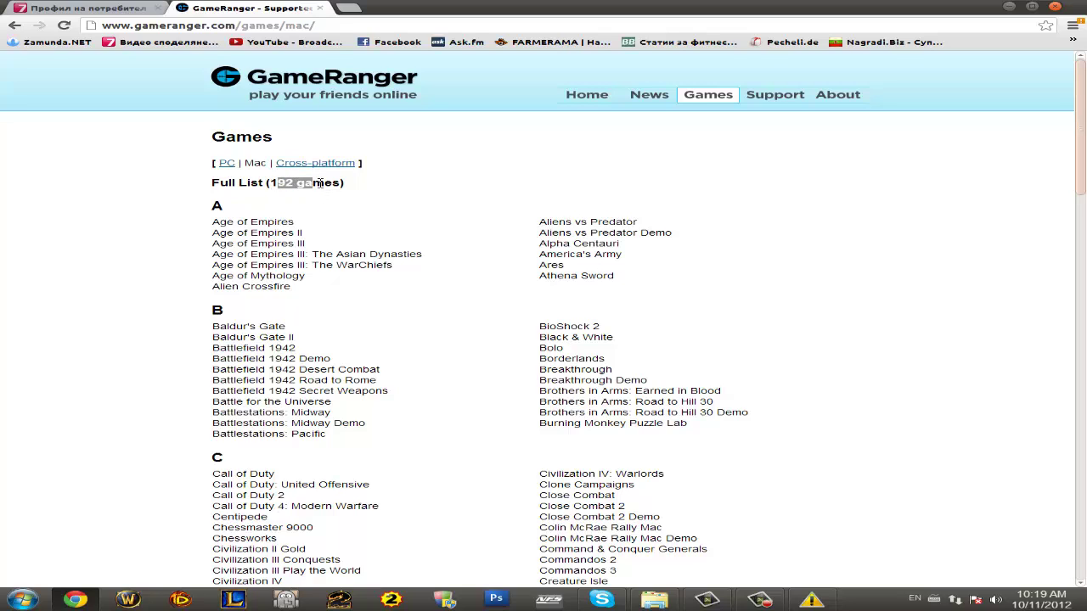
pyautogui.click(323, 164)
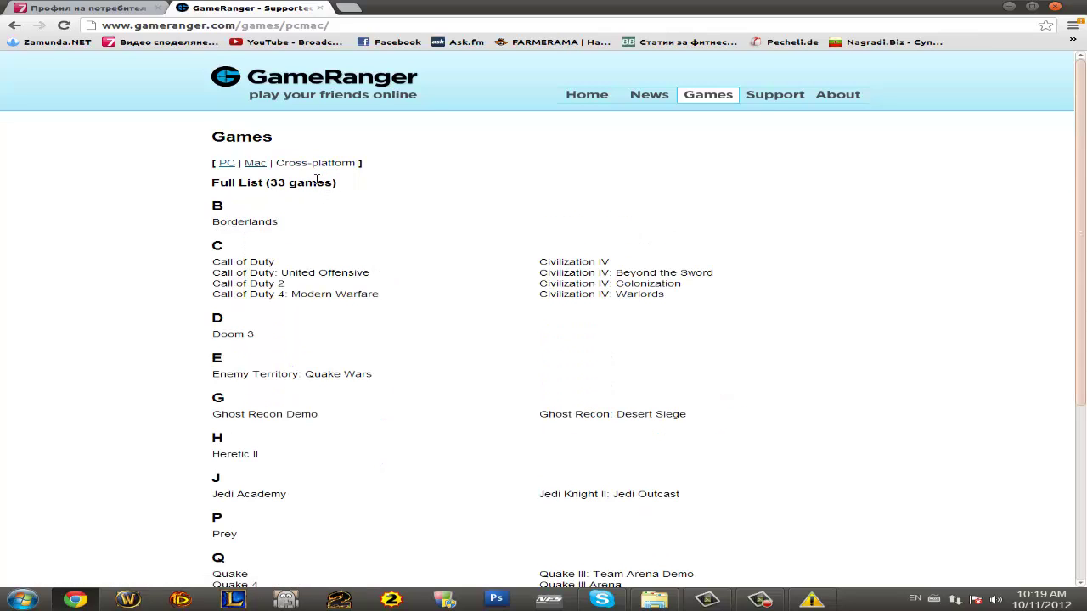
pyautogui.click(226, 163)
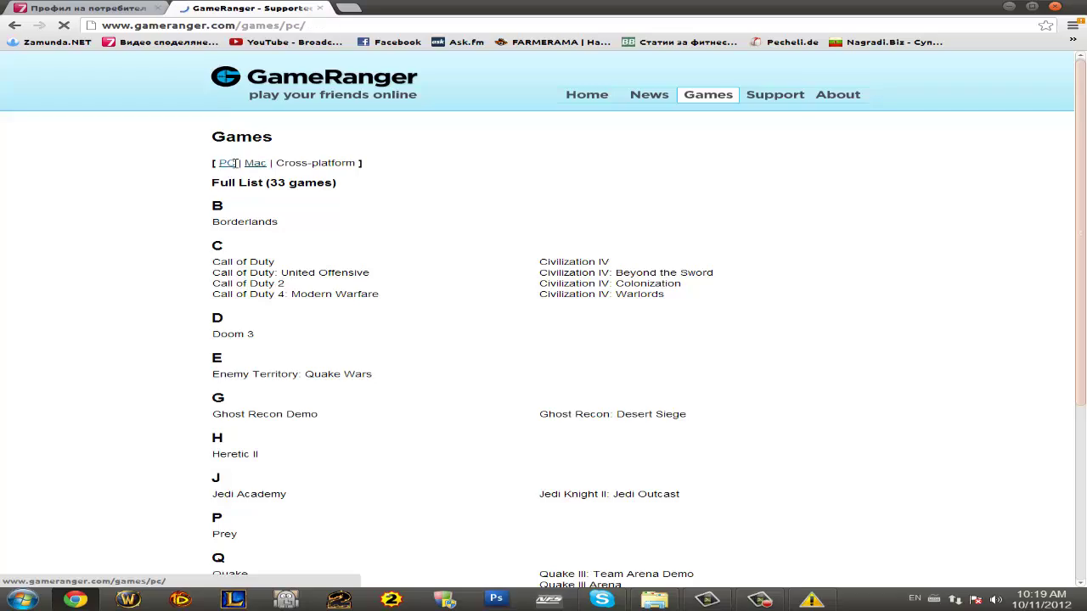
# - Look through the PC games list down to the R titles, examining the Need for Speed entries
pyautogui.scroll(-10, 325, 224)
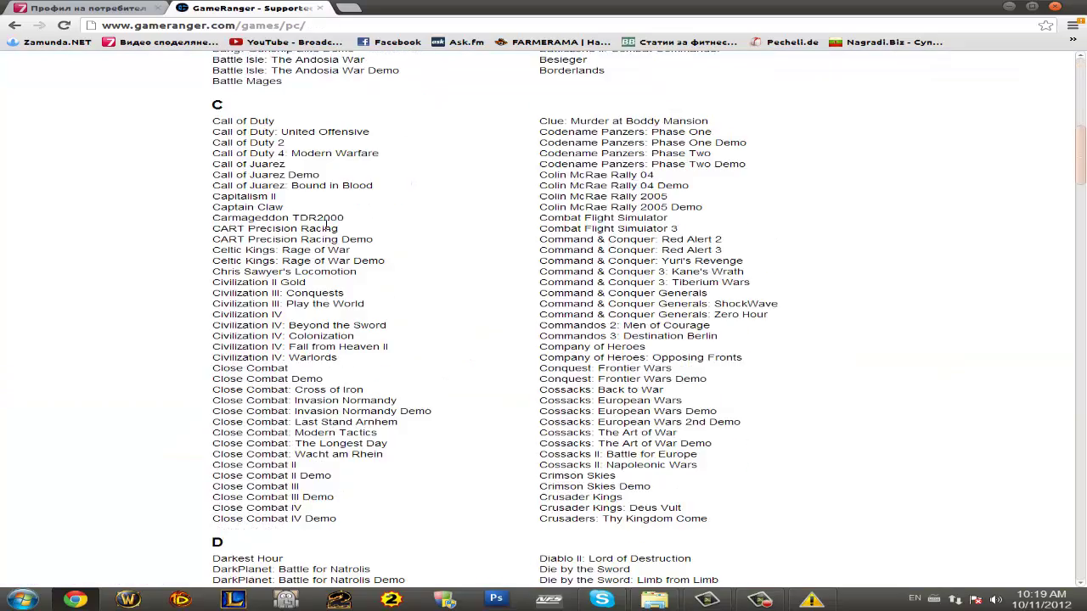
pyautogui.scroll(-20, 325, 224)
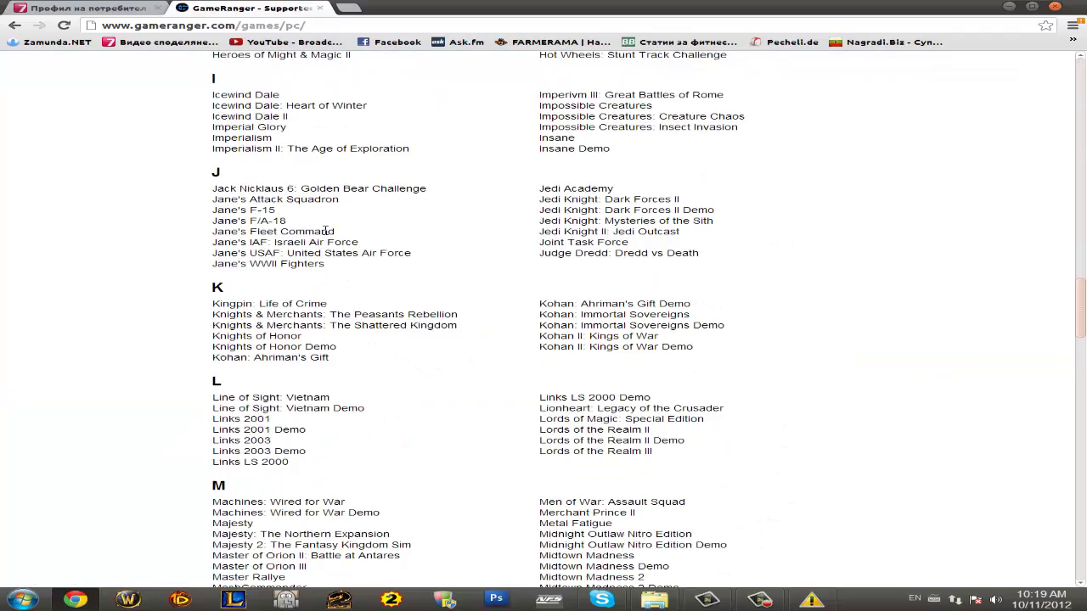
pyautogui.scroll(-4, 327, 235)
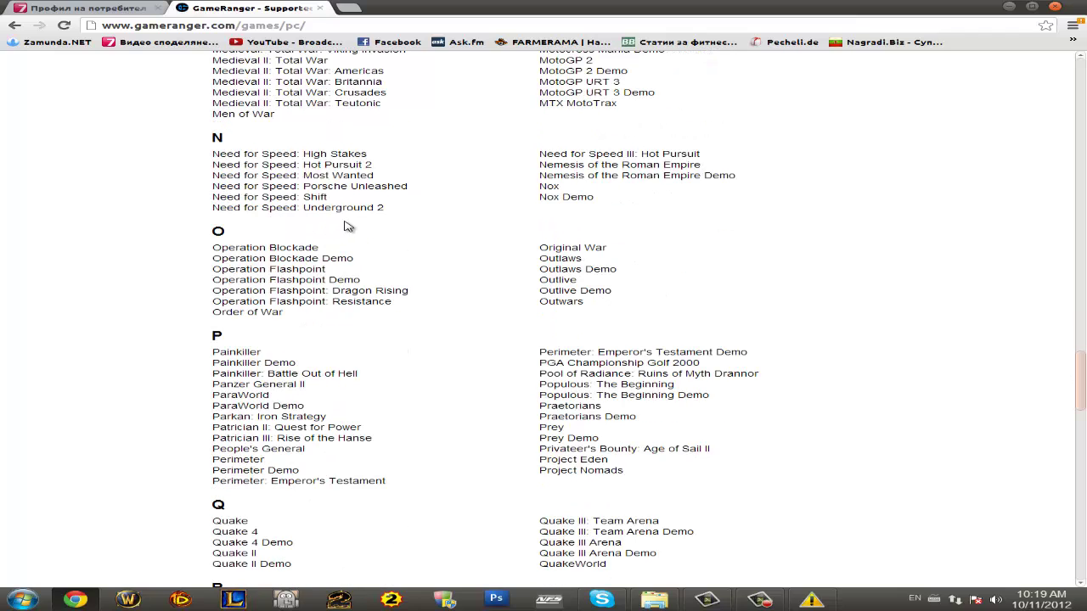
pyautogui.moveTo(409, 209); pyautogui.dragTo(236, 149)
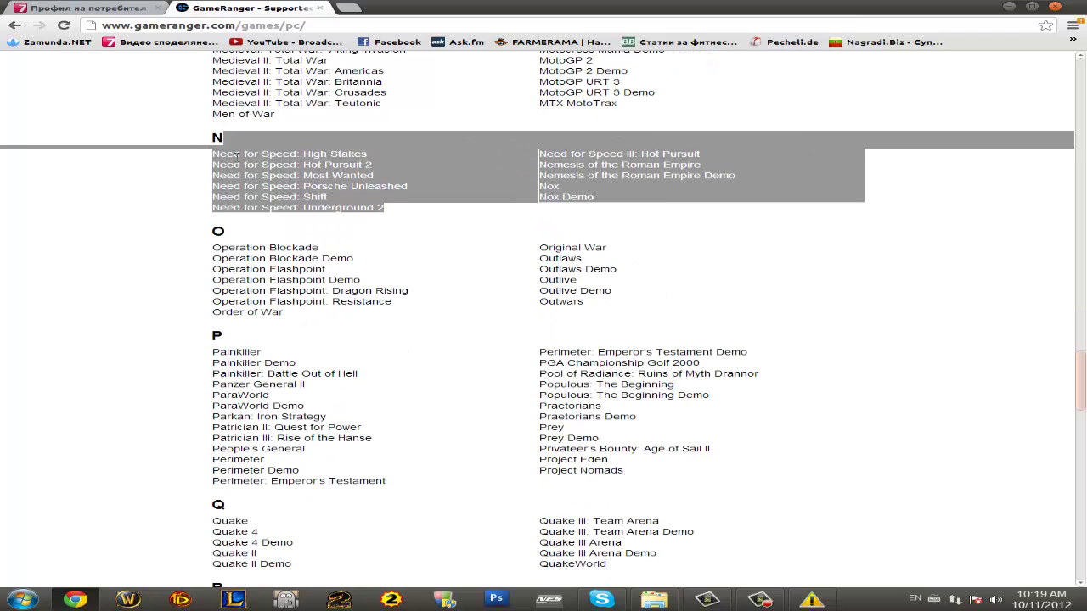
pyautogui.click(270, 173)
pyautogui.scroll(-3, 510, 211)
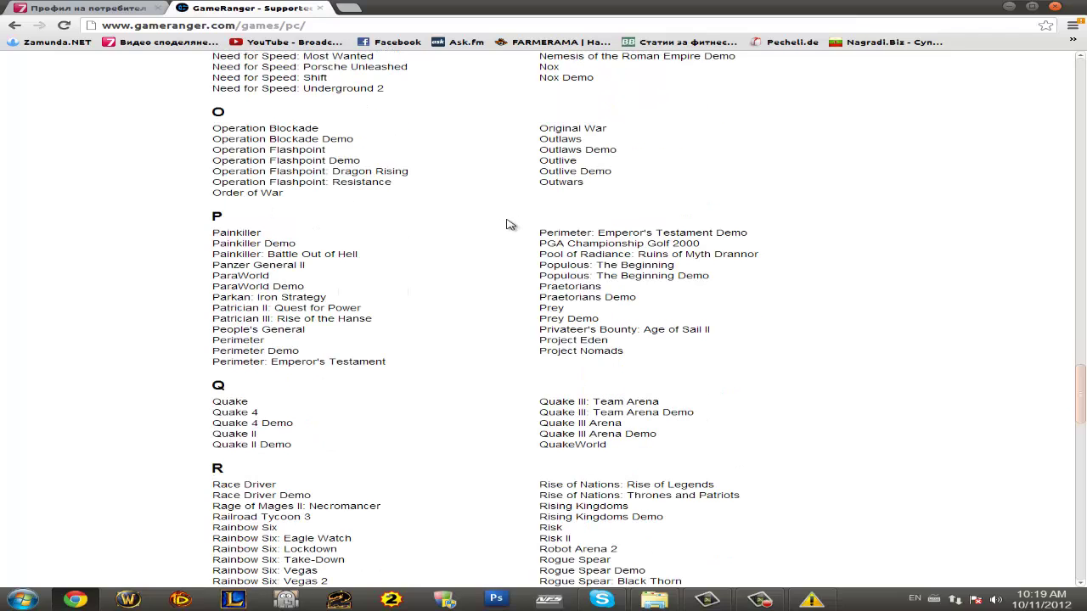
pyautogui.scroll(-1, 510, 224)
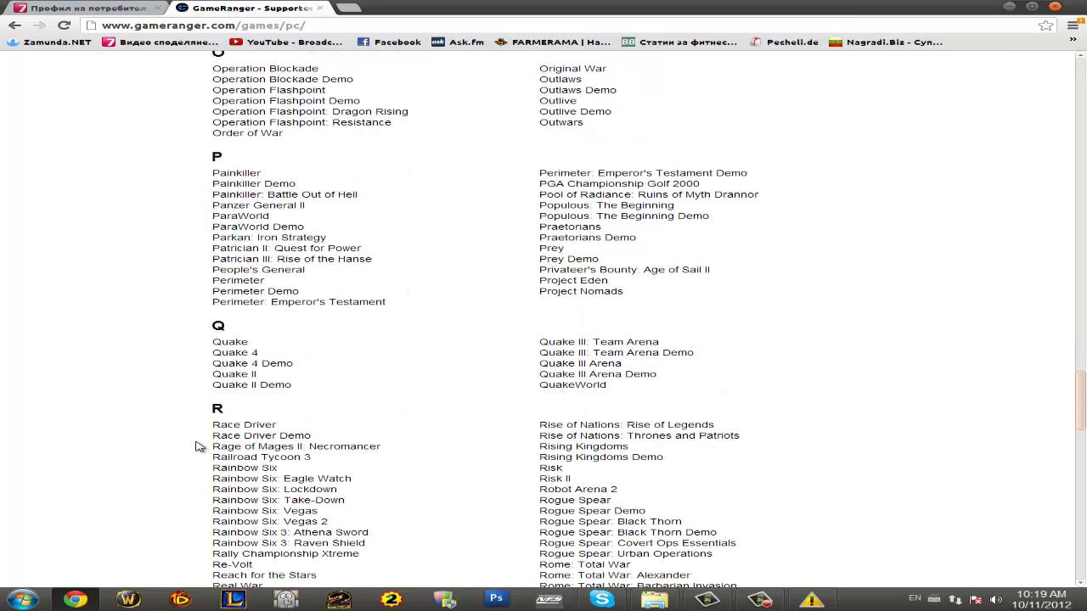
pyautogui.scroll(-3, 210, 442)
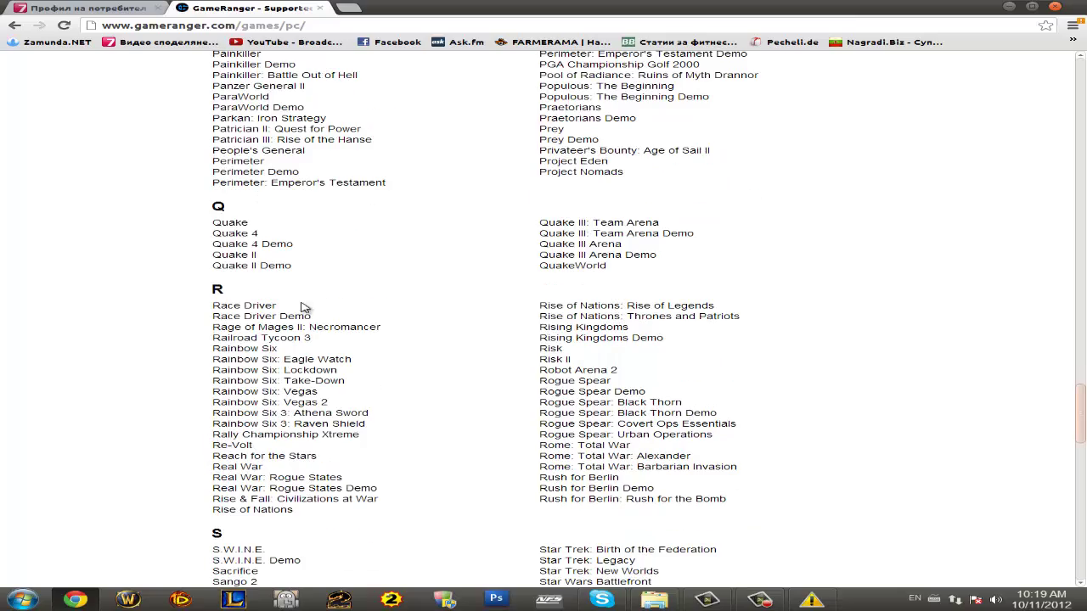
# - Review the PC games list back up to its beginning, checking the titles under G and F
pyautogui.scroll(10, 304, 307)
pyautogui.scroll(10, 396, 223)
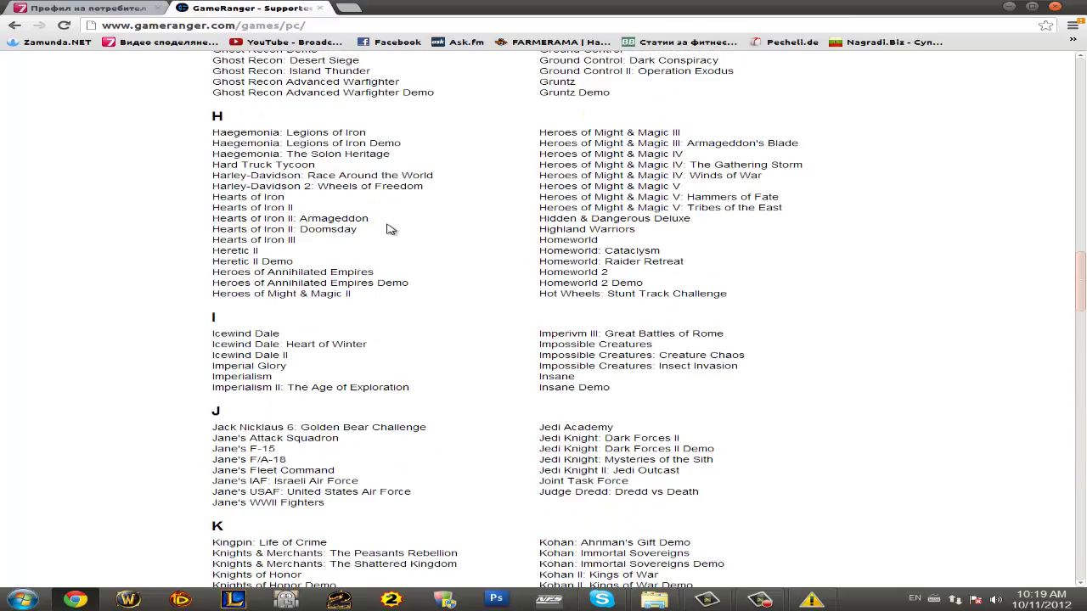
pyautogui.scroll(4, 388, 314)
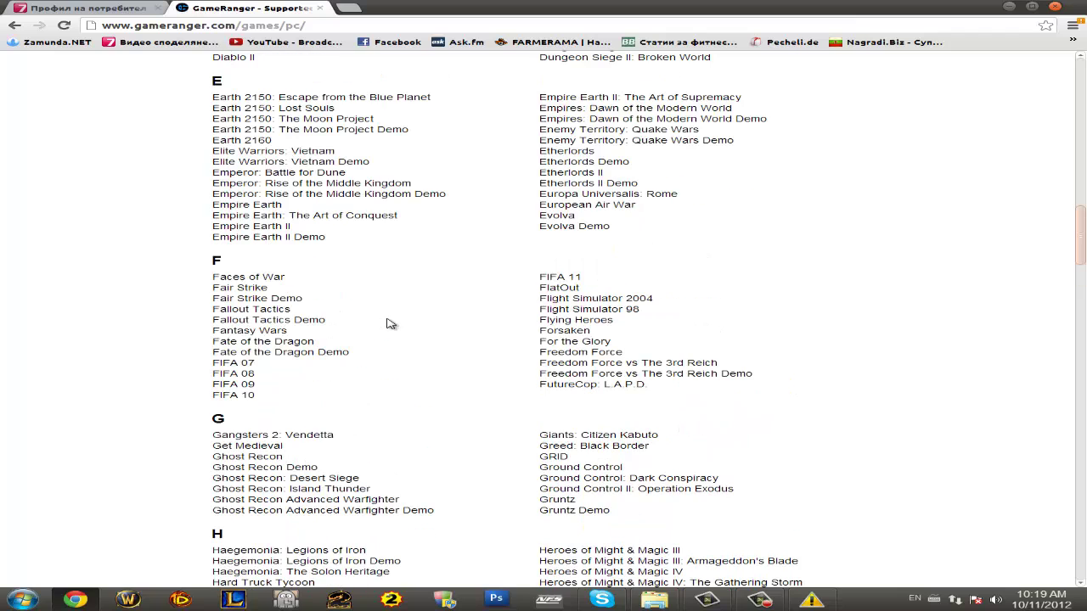
pyautogui.moveTo(214, 473); pyautogui.dragTo(360, 468)
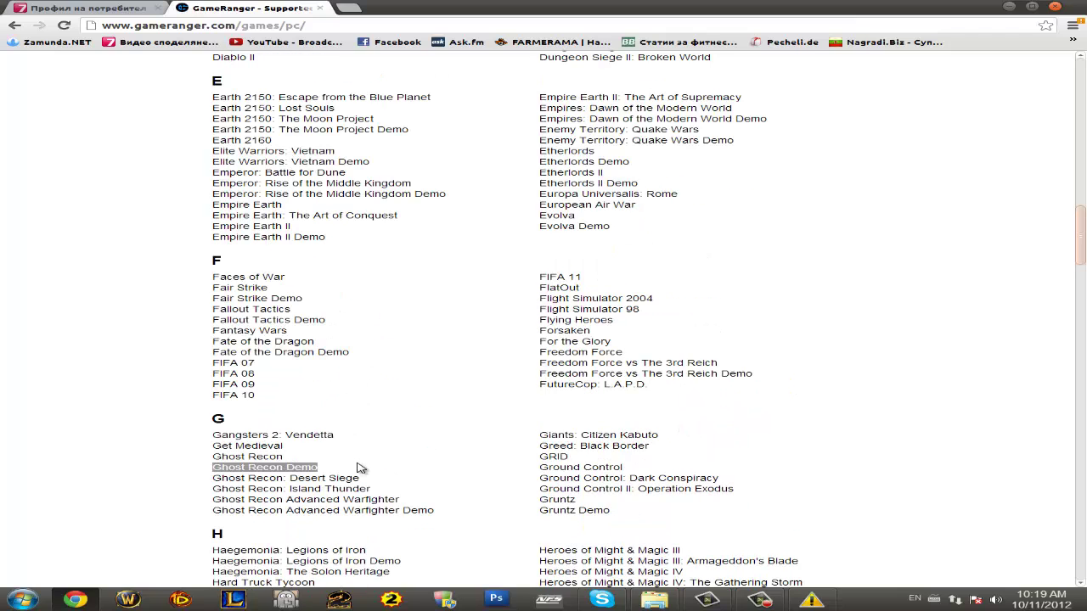
pyautogui.click(363, 467)
pyautogui.scroll(12, 430, 420)
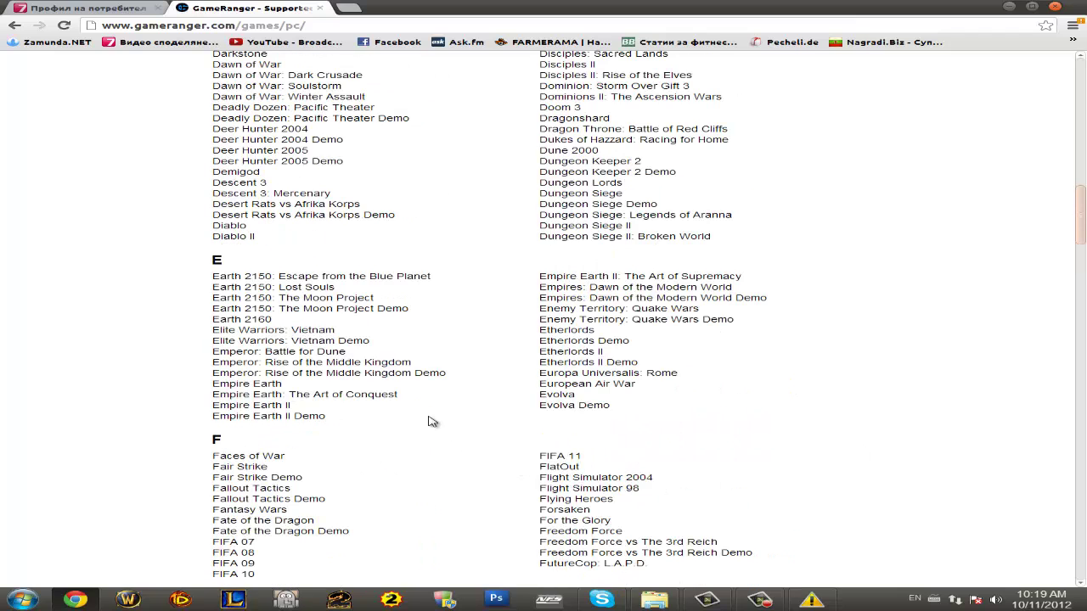
pyautogui.scroll(18, 363, 334)
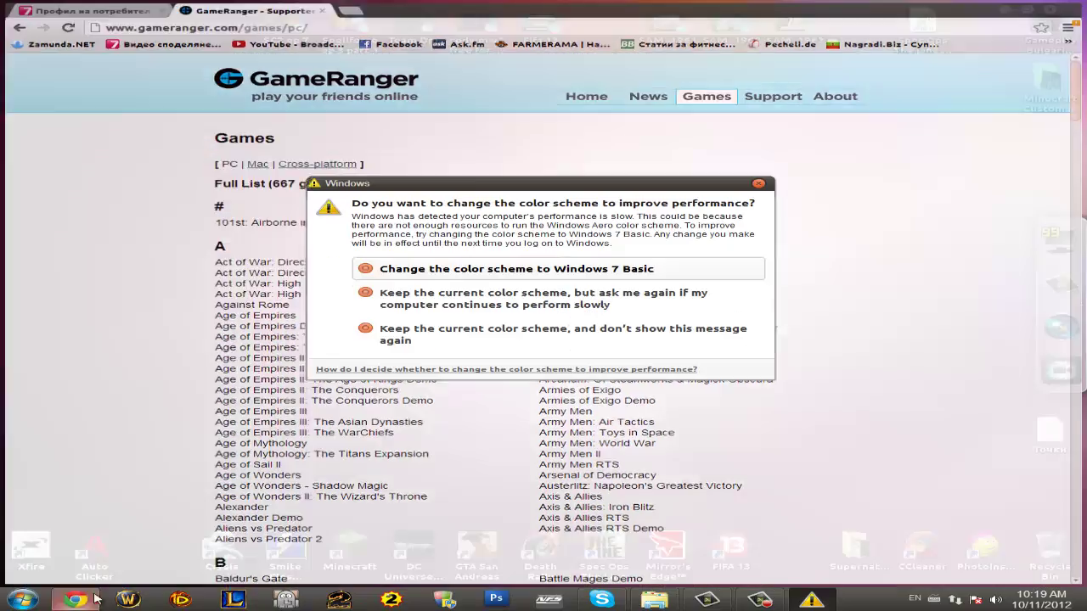
# - Minimize the browser, dismiss the Windows colour scheme prompt and launch the GameRanger application
pyautogui.click(64, 602)
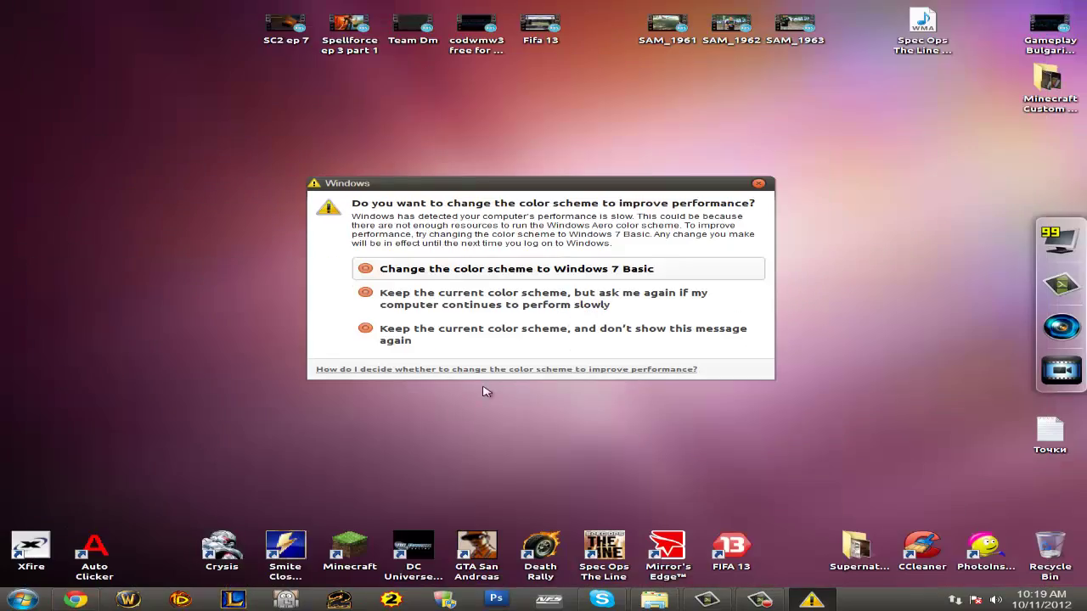
pyautogui.click(759, 183)
pyautogui.click(23, 600)
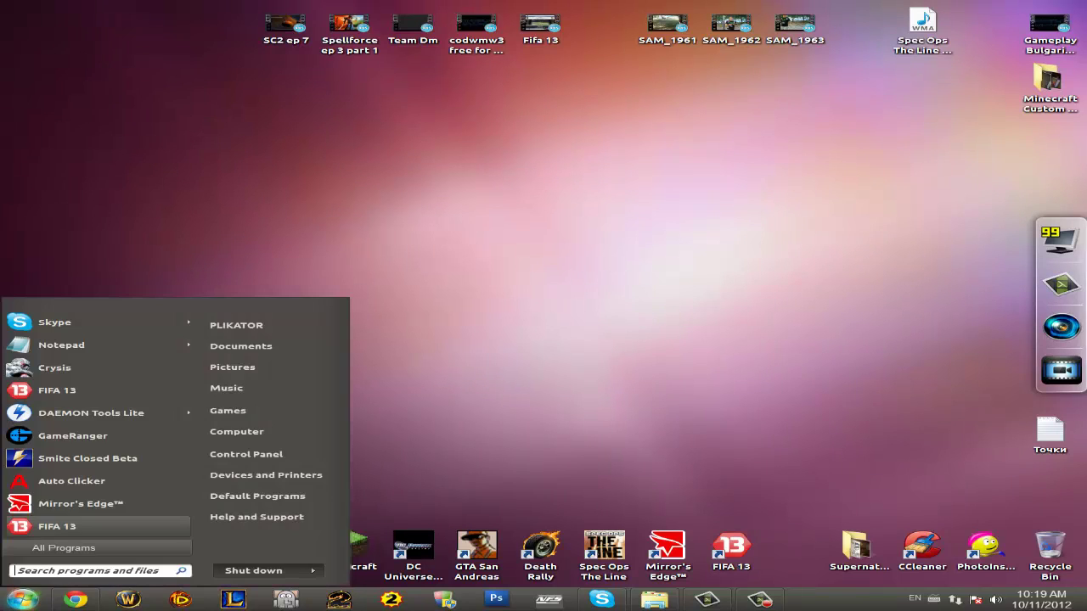
pyautogui.click(49, 437)
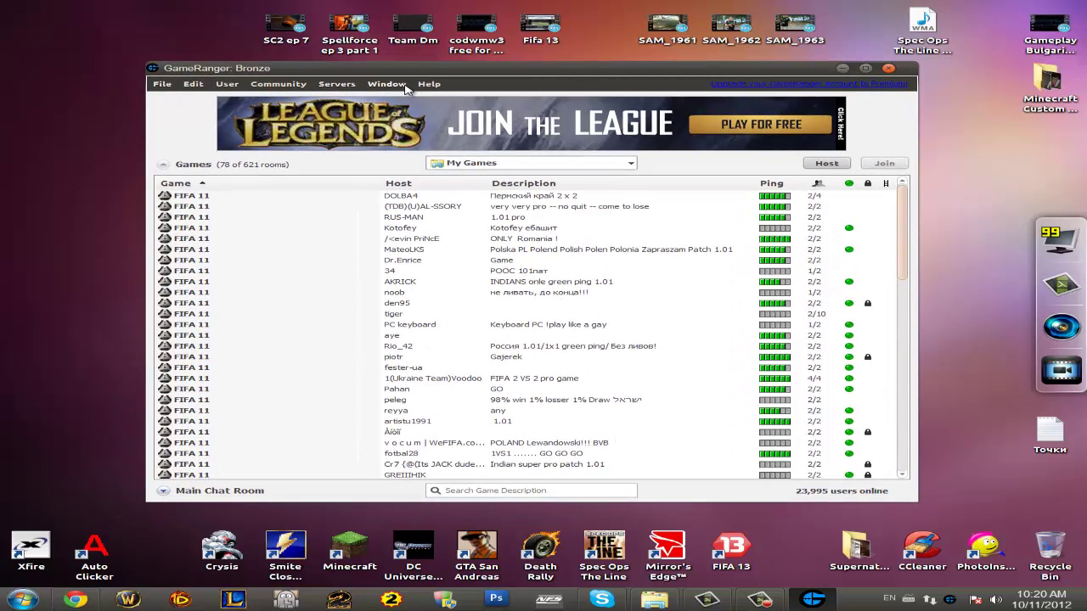
pyautogui.click(432, 84)
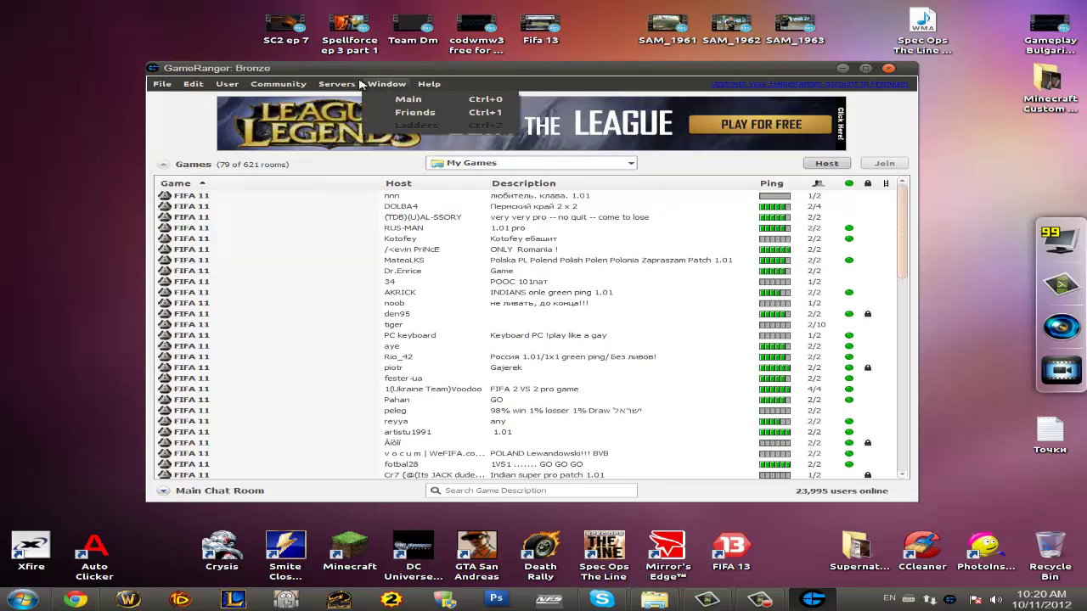
pyautogui.moveTo(274, 89)
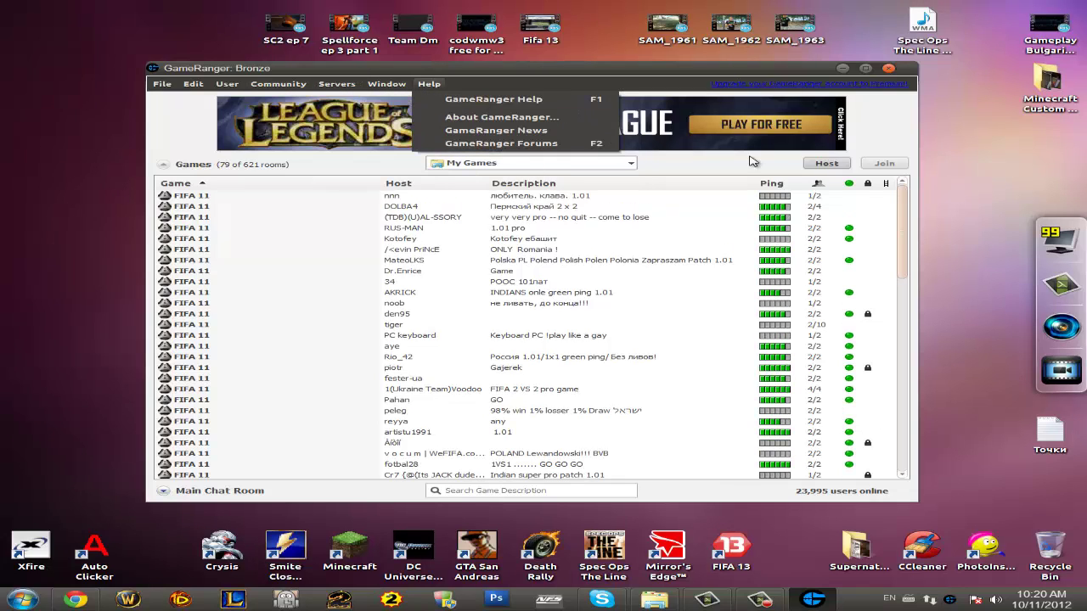
pyautogui.click(905, 218)
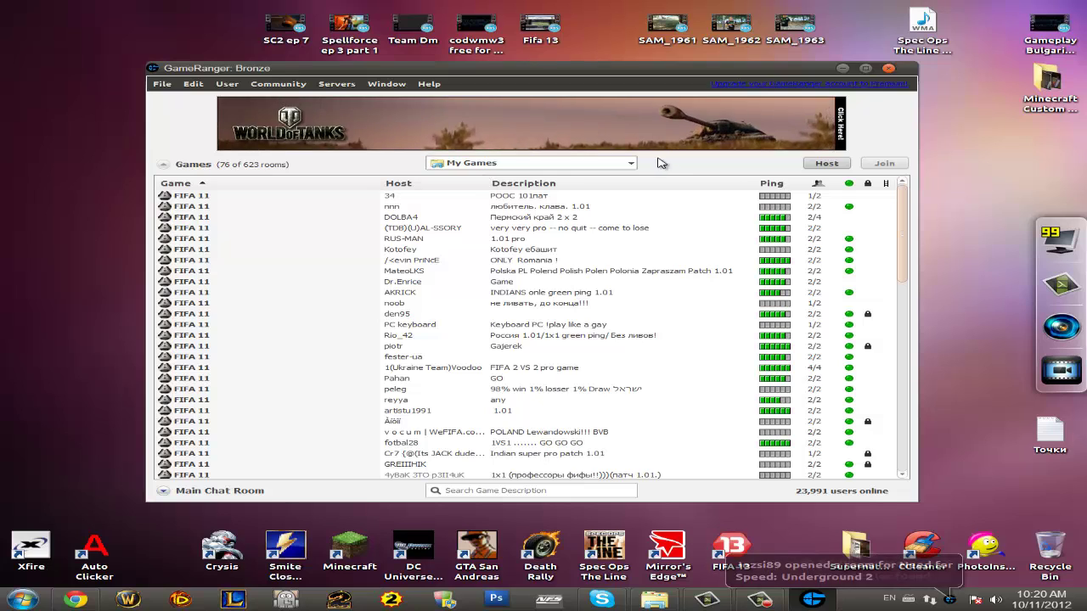
# - Show the rooms for All Games, then switch the room list back to My Games
pyautogui.click(528, 164)
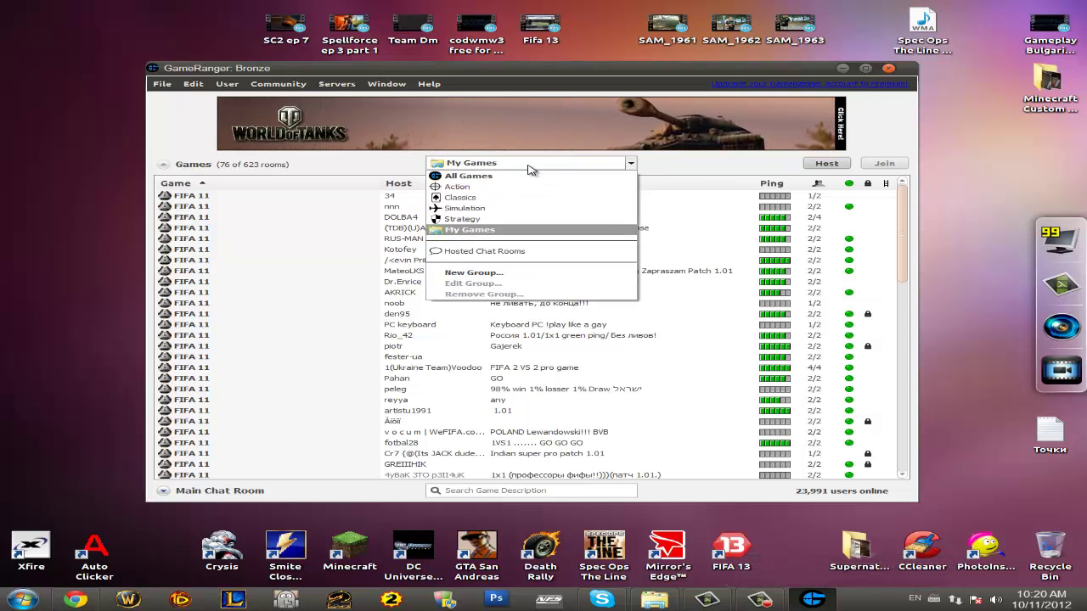
pyautogui.click(486, 176)
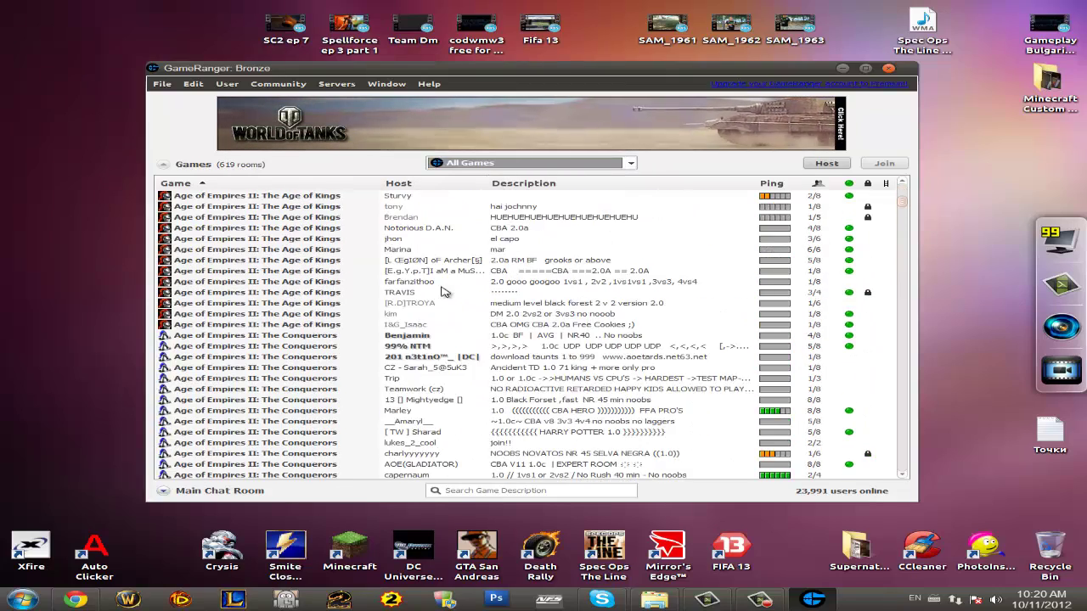
pyautogui.click(579, 166)
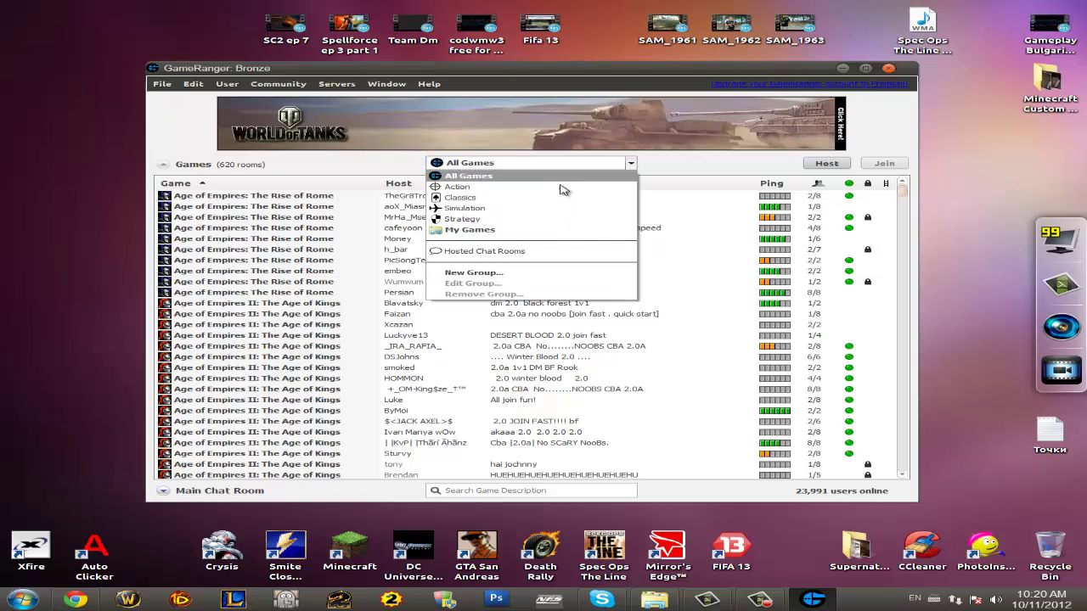
pyautogui.click(507, 231)
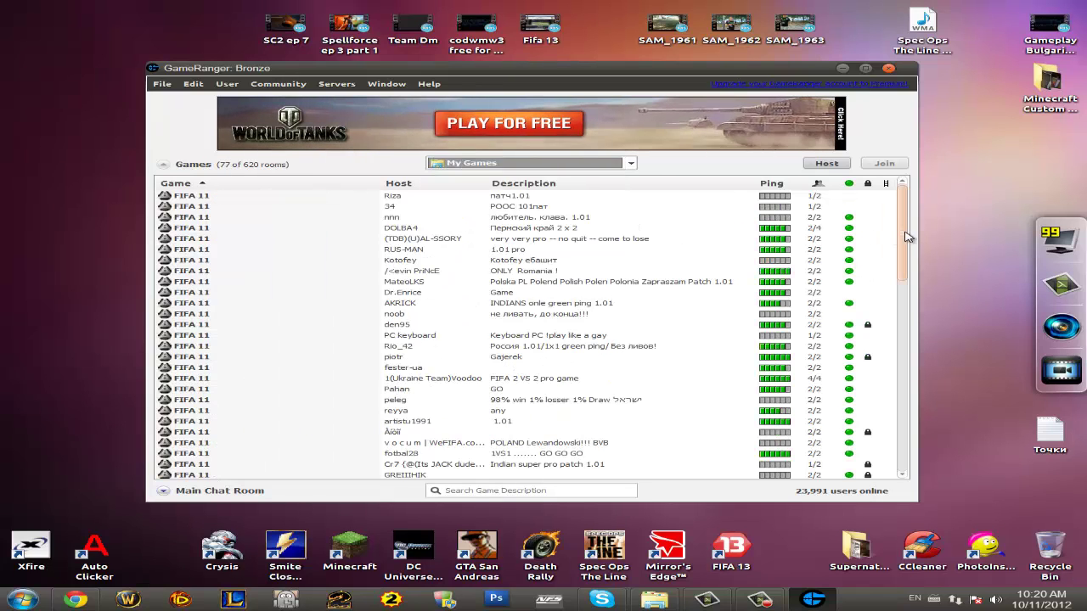
# - Look through the My Games room list to its end and back, selecting FIFA 11 rooms near its beginning
pyautogui.moveTo(905, 236); pyautogui.dragTo(883, 449)
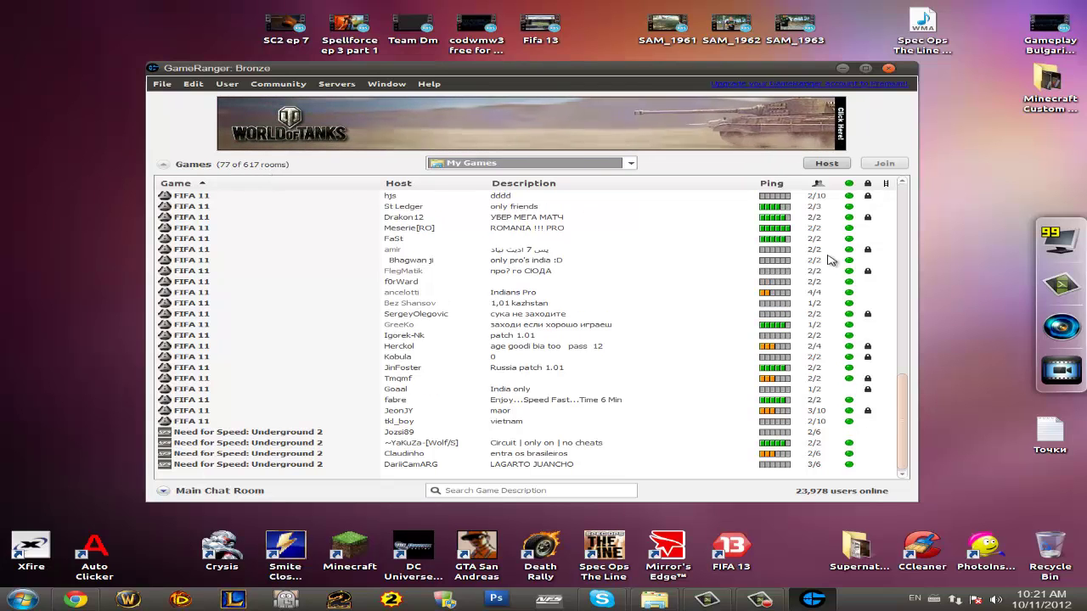
pyautogui.moveTo(912, 400); pyautogui.dragTo(910, 206)
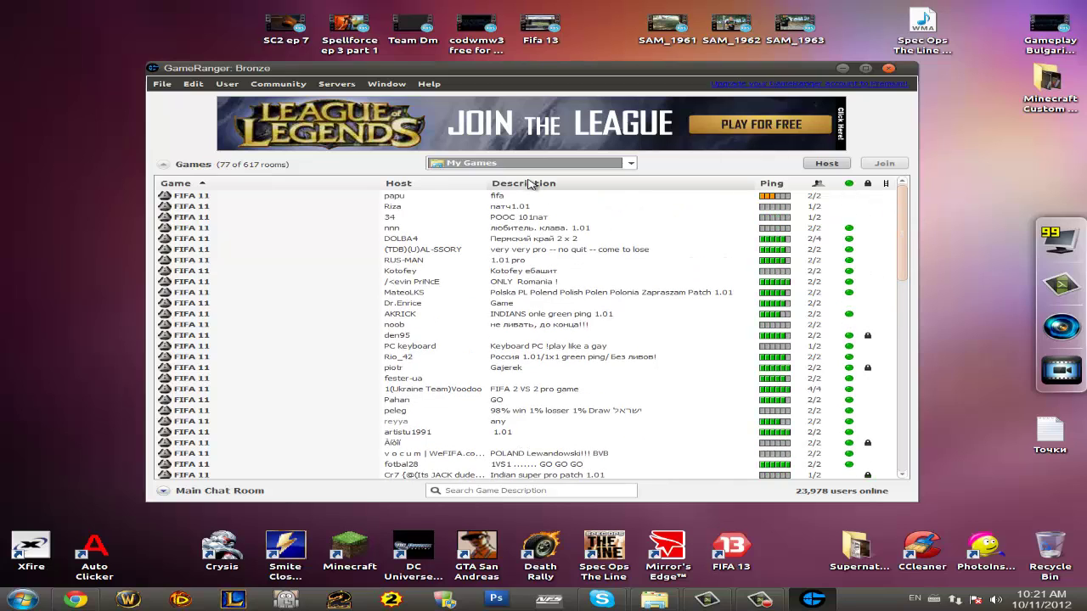
pyautogui.click(600, 197)
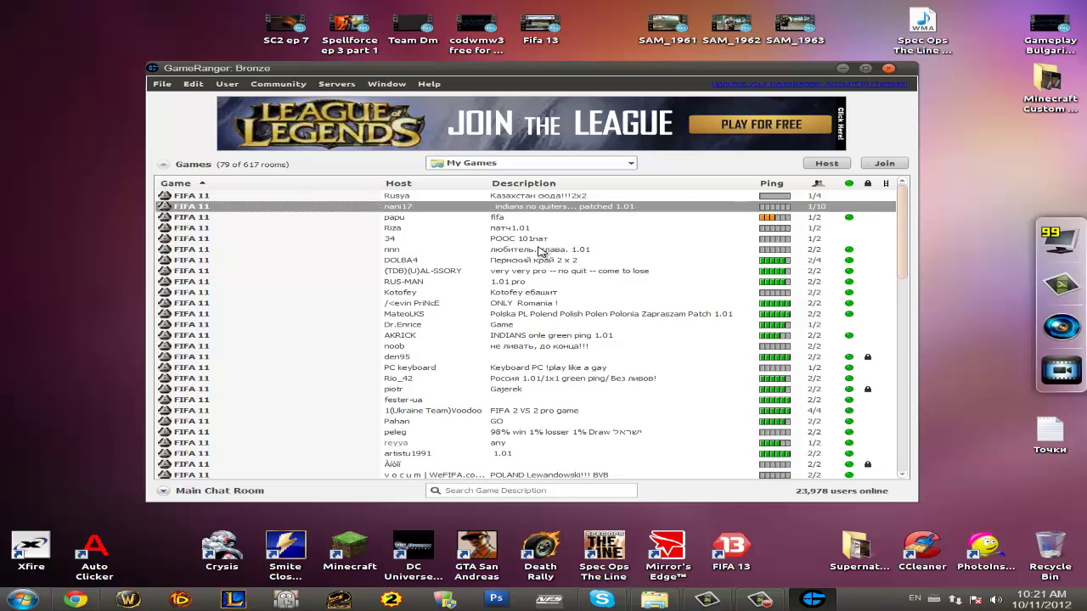
pyautogui.click(502, 197)
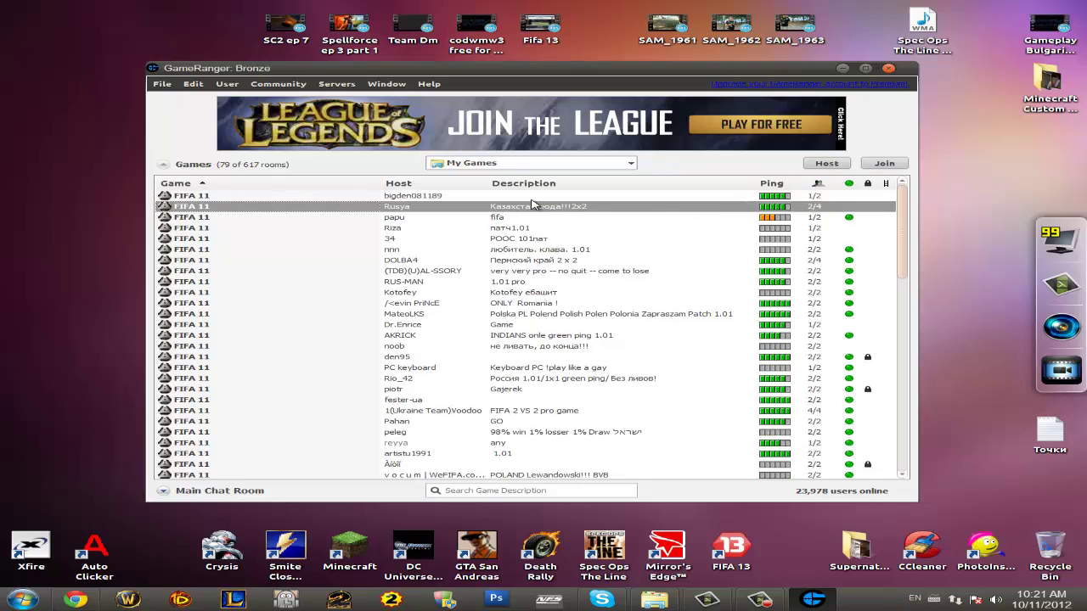
pyautogui.click(533, 196)
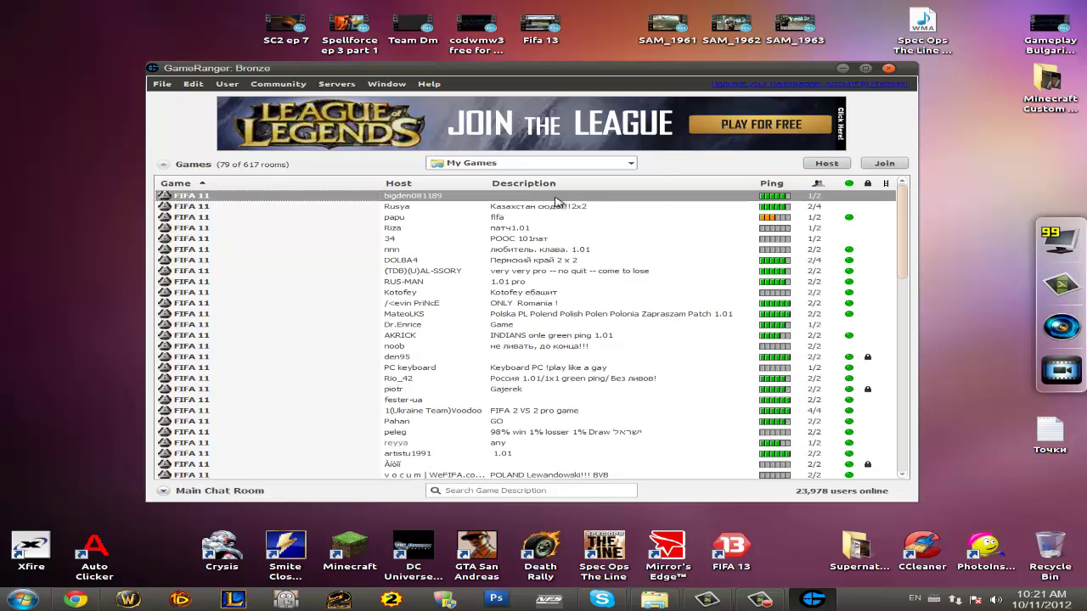
# - Start hosting a game and check the available games and player limits, keeping FIFA 11 and 4 max players
pyautogui.click(826, 164)
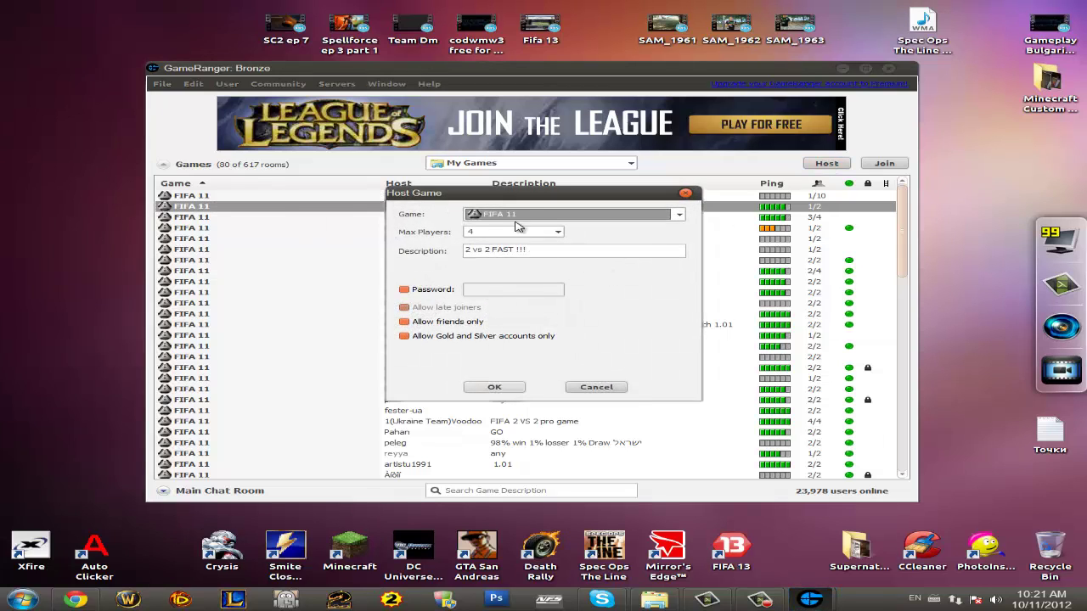
pyautogui.click(503, 230)
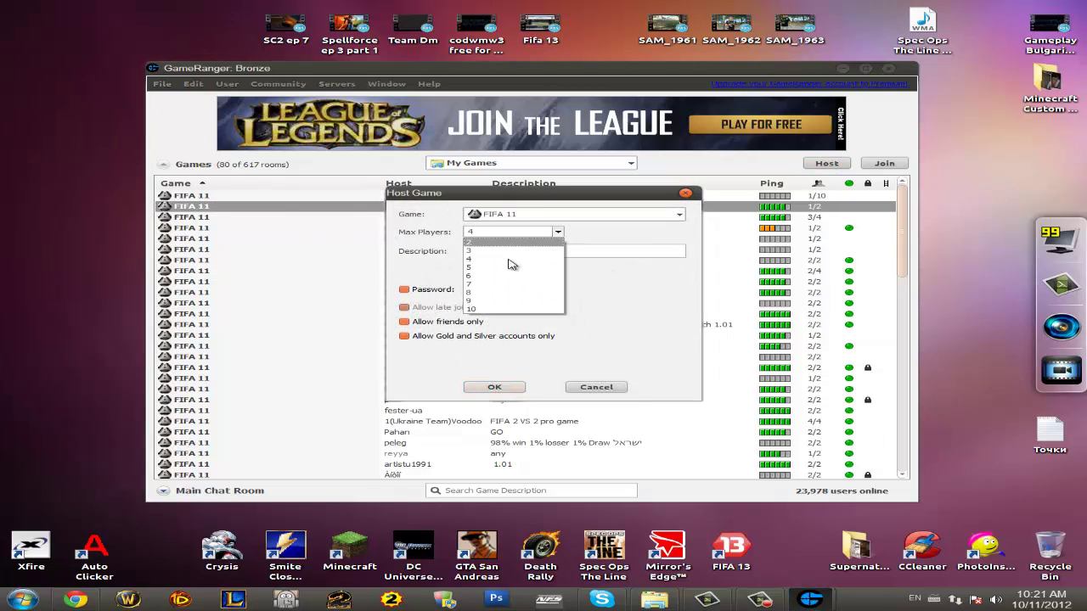
pyautogui.click(510, 230)
pyautogui.click(537, 218)
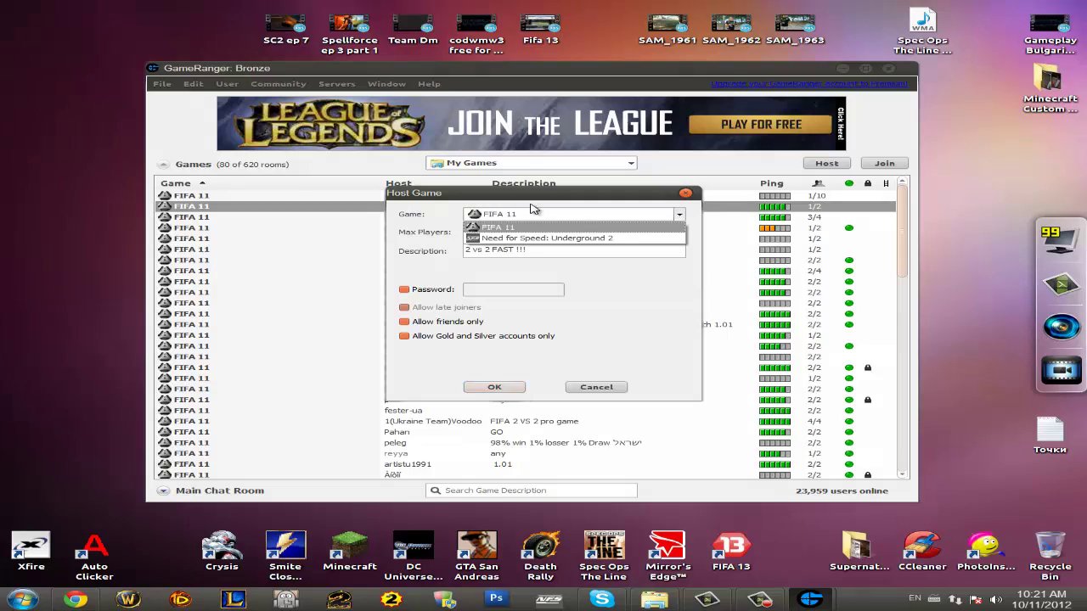
pyautogui.click(526, 228)
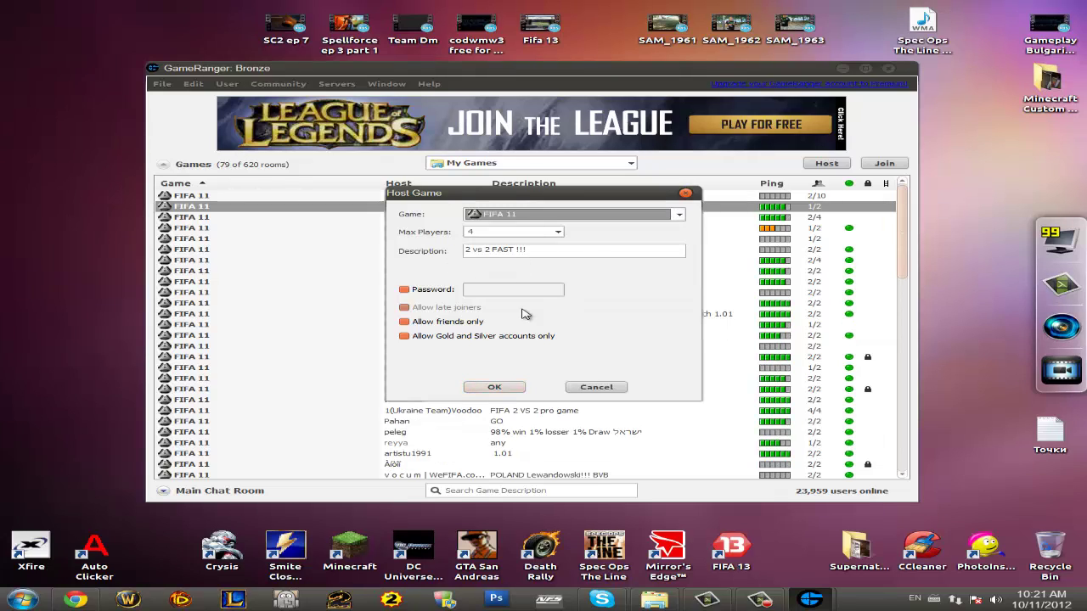
pyautogui.click(511, 233)
pyautogui.click(490, 236)
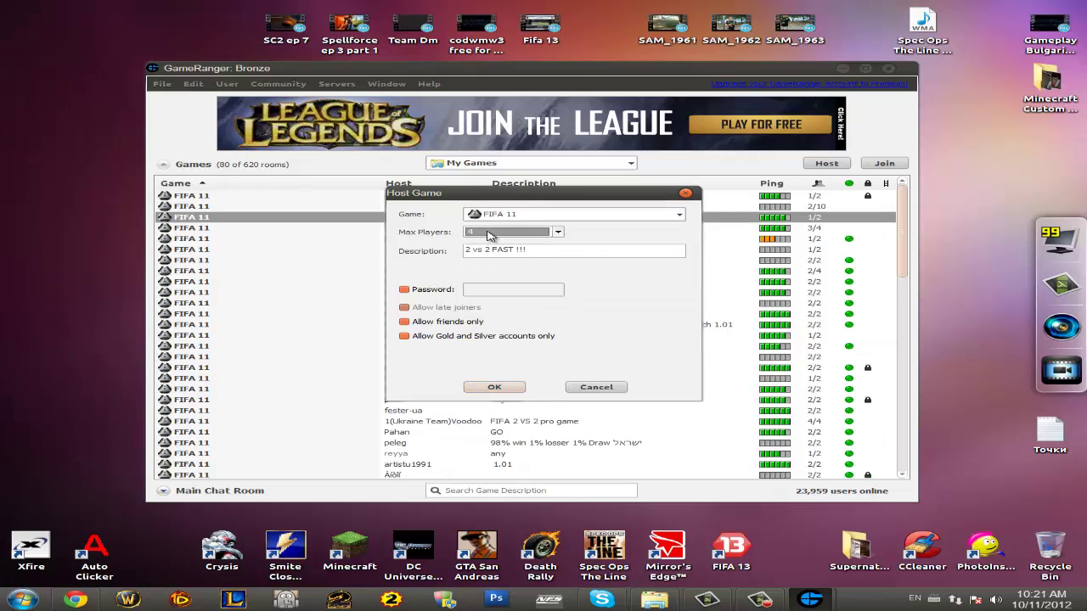
# - Try making the hosted game private by entering a room password, and turn the Password option back off
pyautogui.click(420, 293)
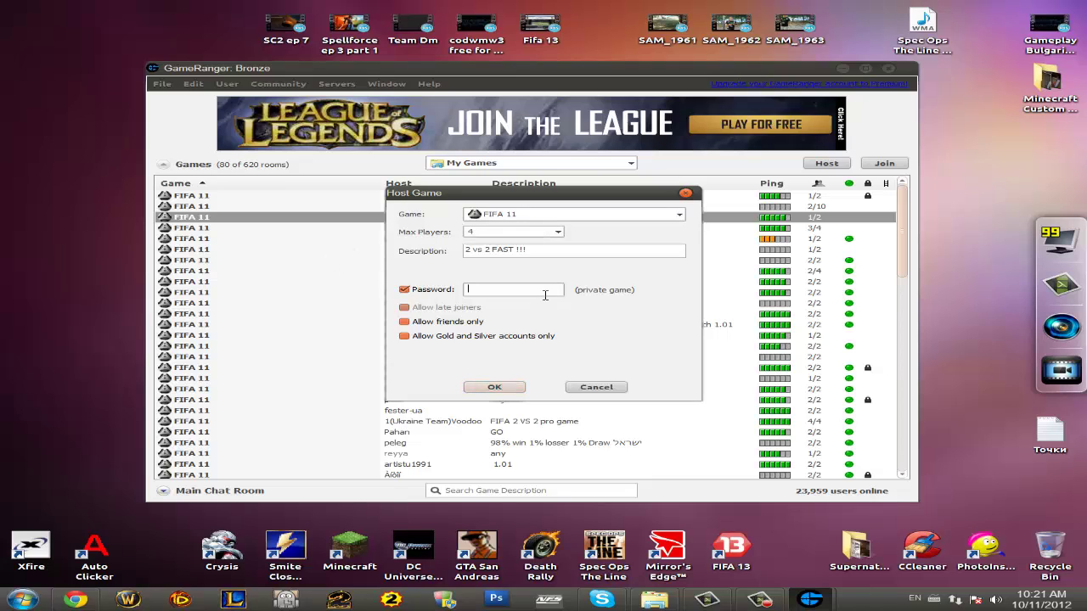
pyautogui.write('********')
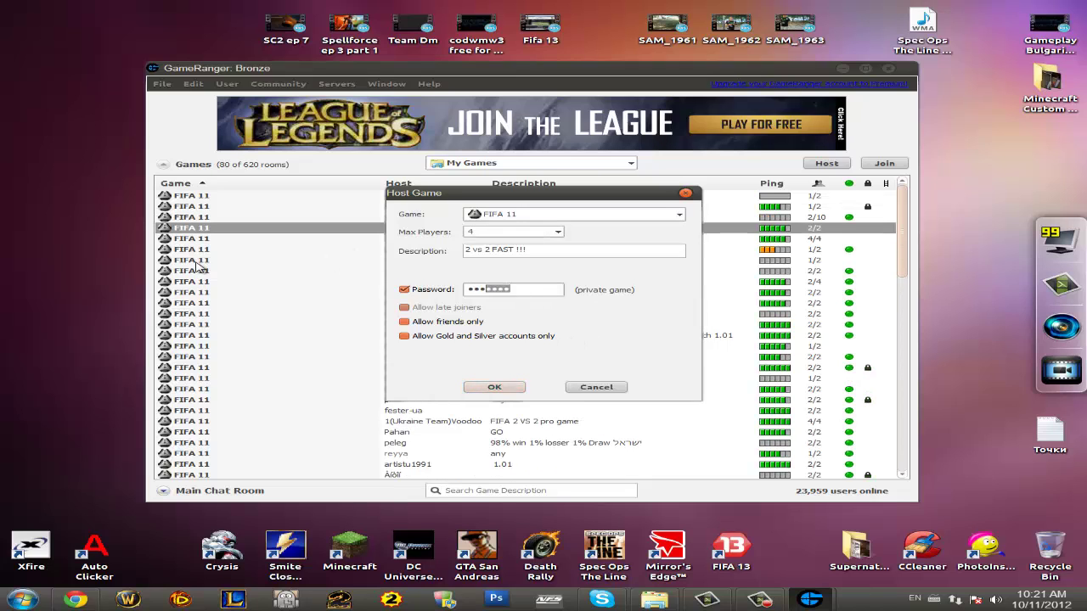
pyautogui.click(404, 290)
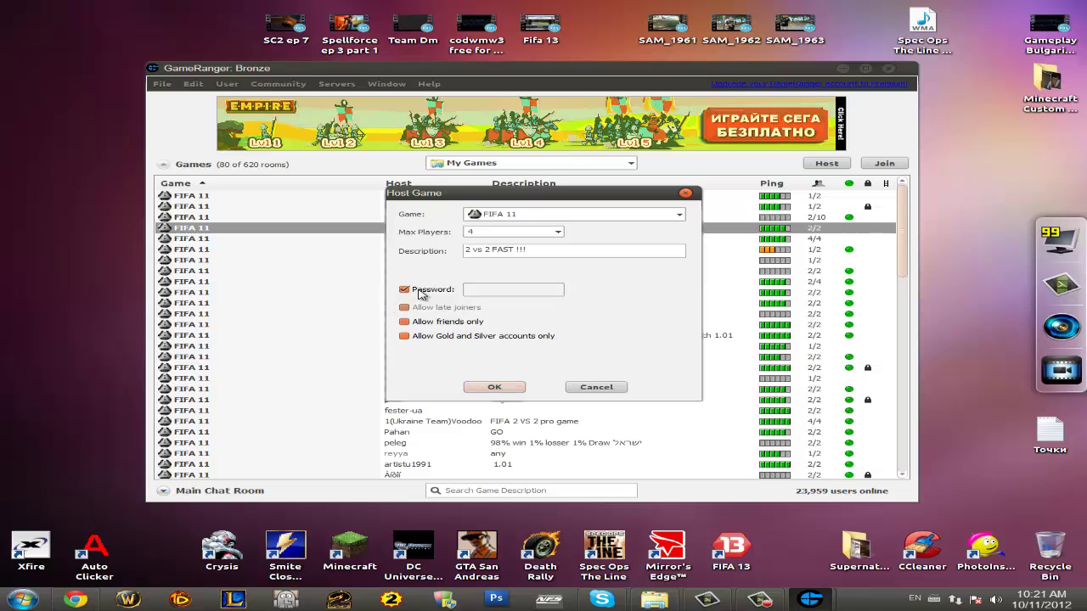
# - Try the Allow friends only and Allow Gold and Silver accounts only options, turning each back off
pyautogui.click(405, 322)
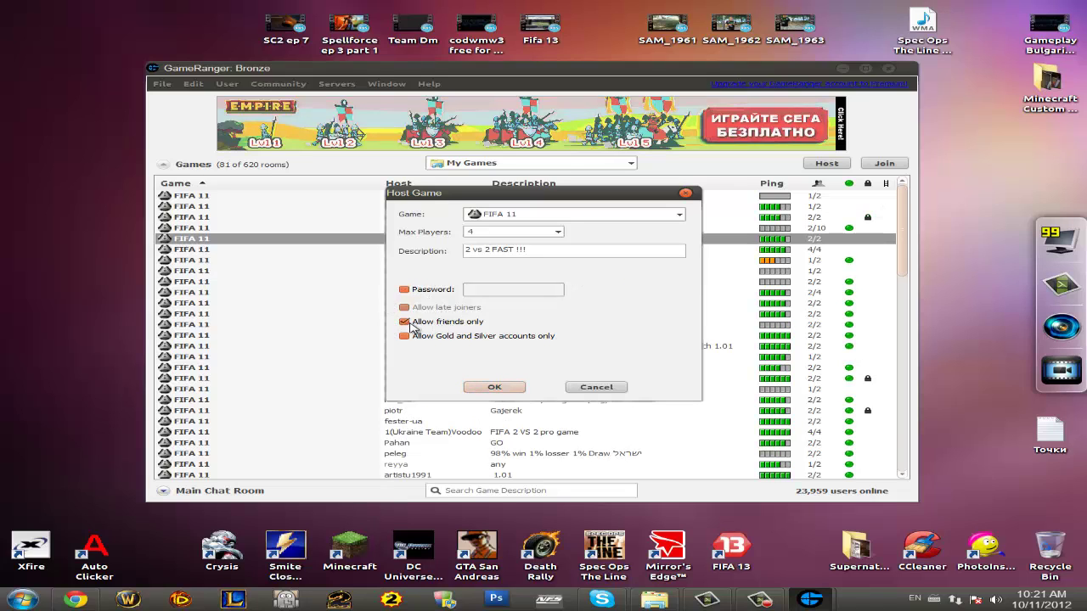
pyautogui.click(404, 323)
pyautogui.click(416, 338)
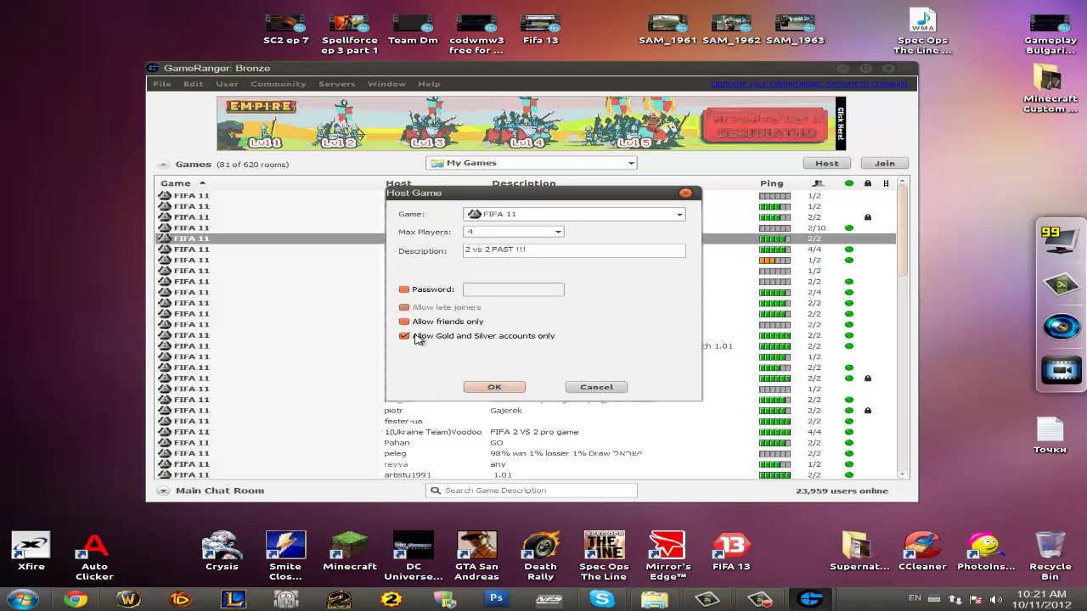
pyautogui.click(416, 338)
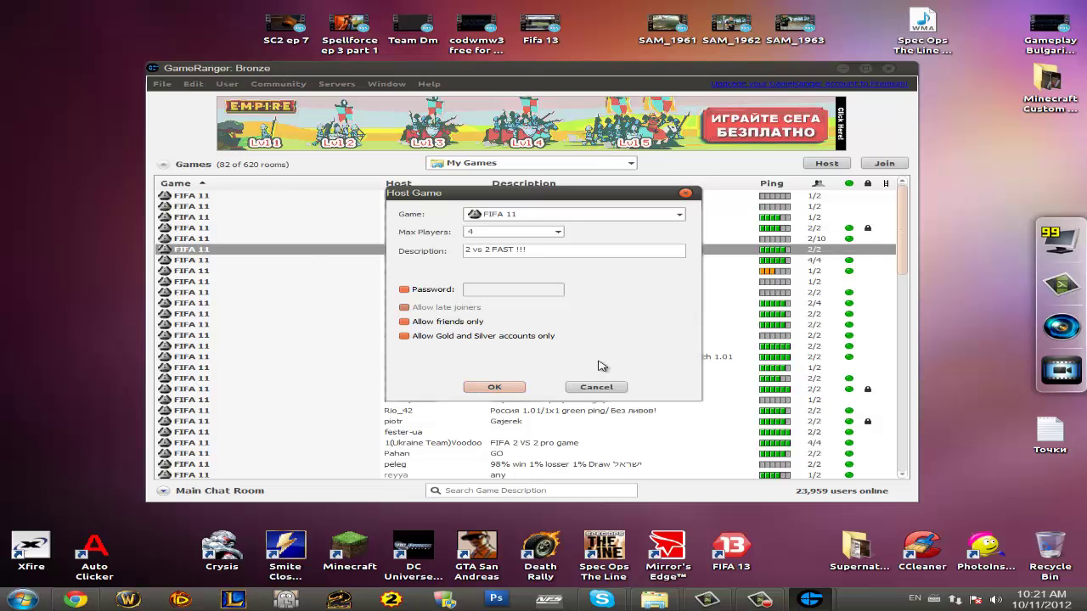
# - Create the FIFA 11 room and review its Room Options, closing the room when done
pyautogui.click(490, 386)
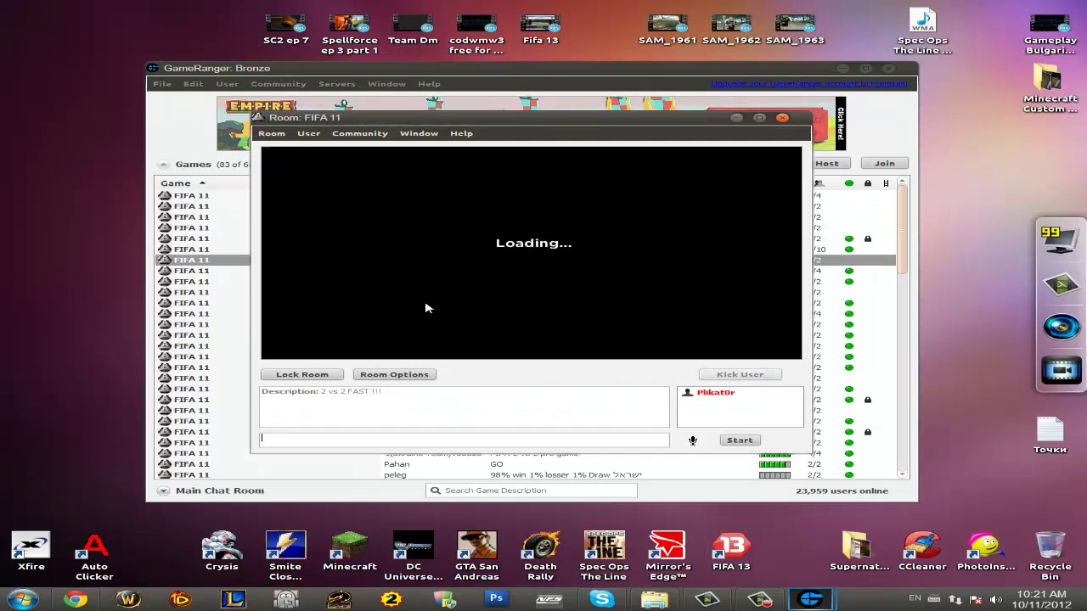
pyautogui.click(726, 174)
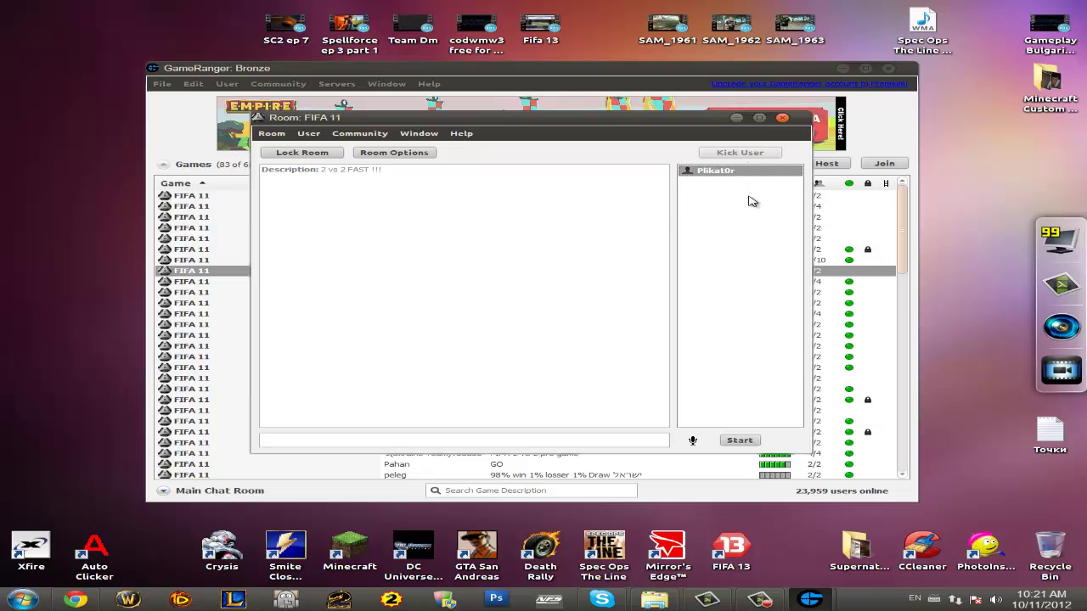
pyautogui.click(391, 153)
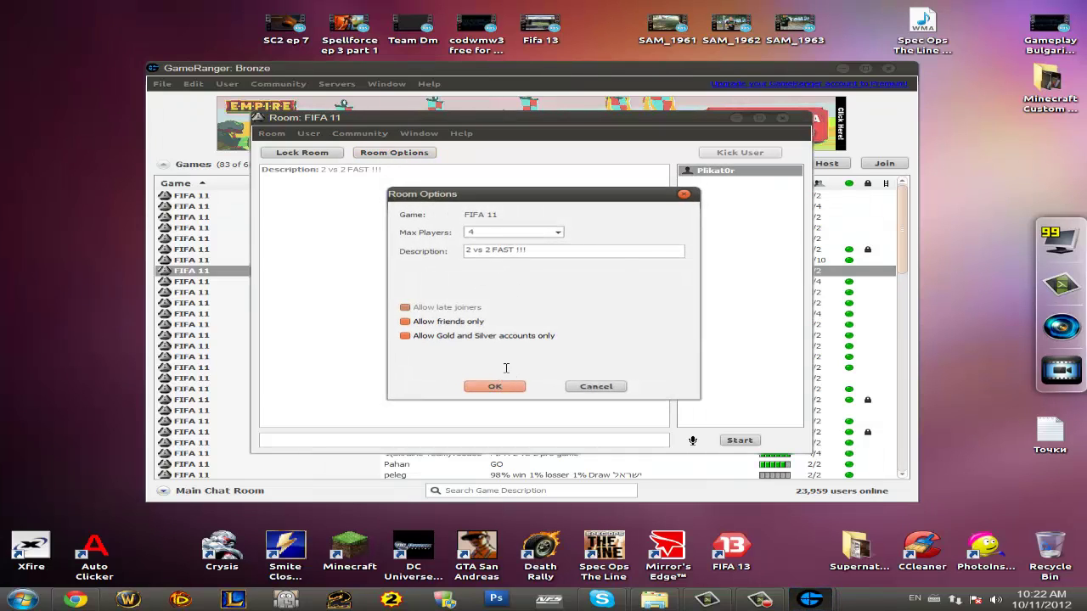
pyautogui.press('Return')
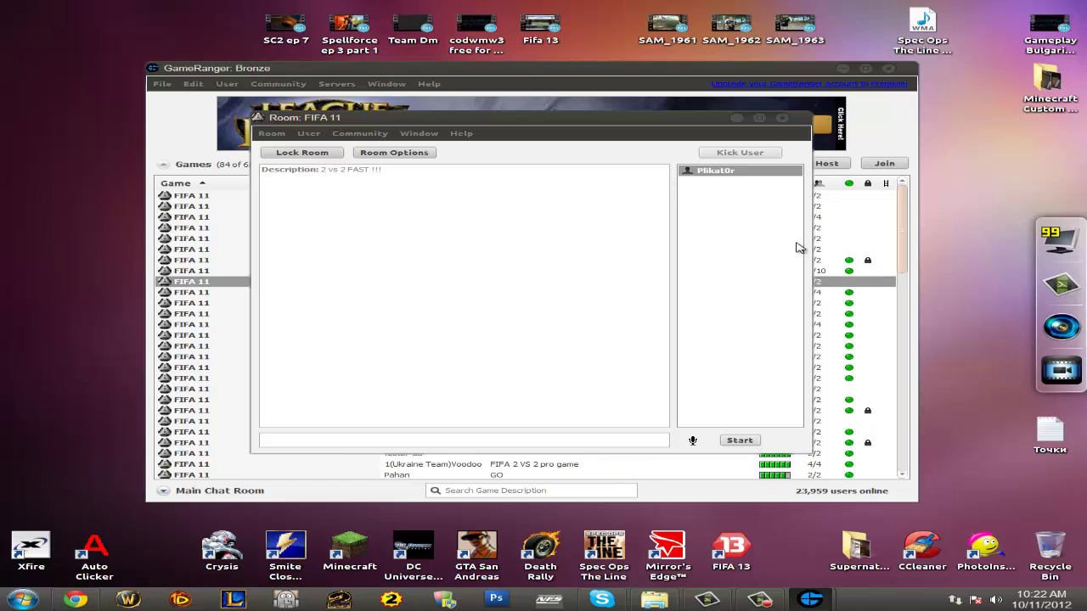
pyautogui.click(782, 118)
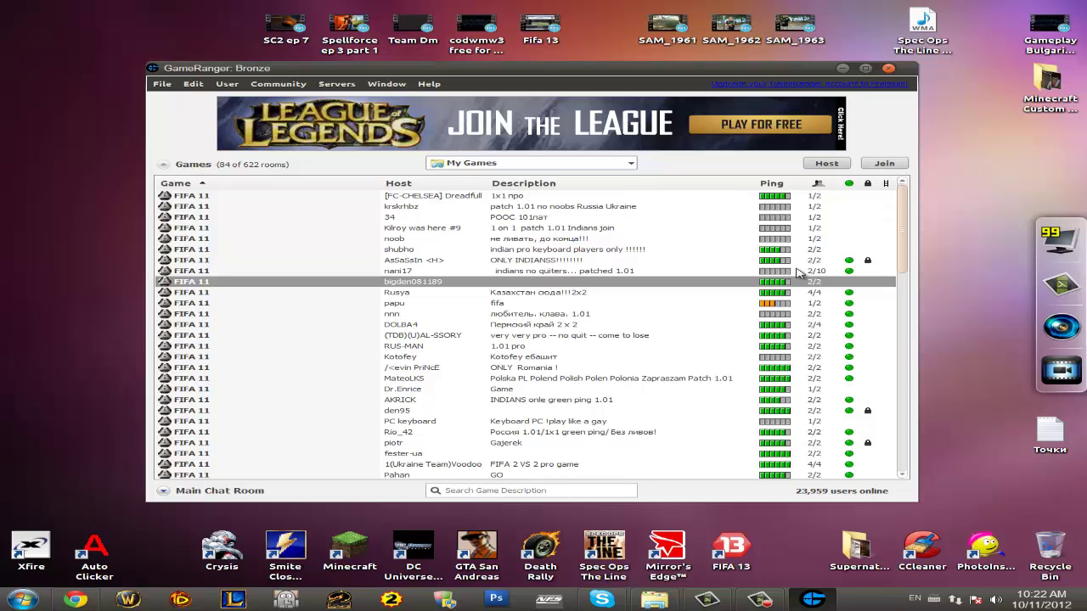
# - Try to join the FIFA 11 room described as "fifa"
pyautogui.click(766, 312)
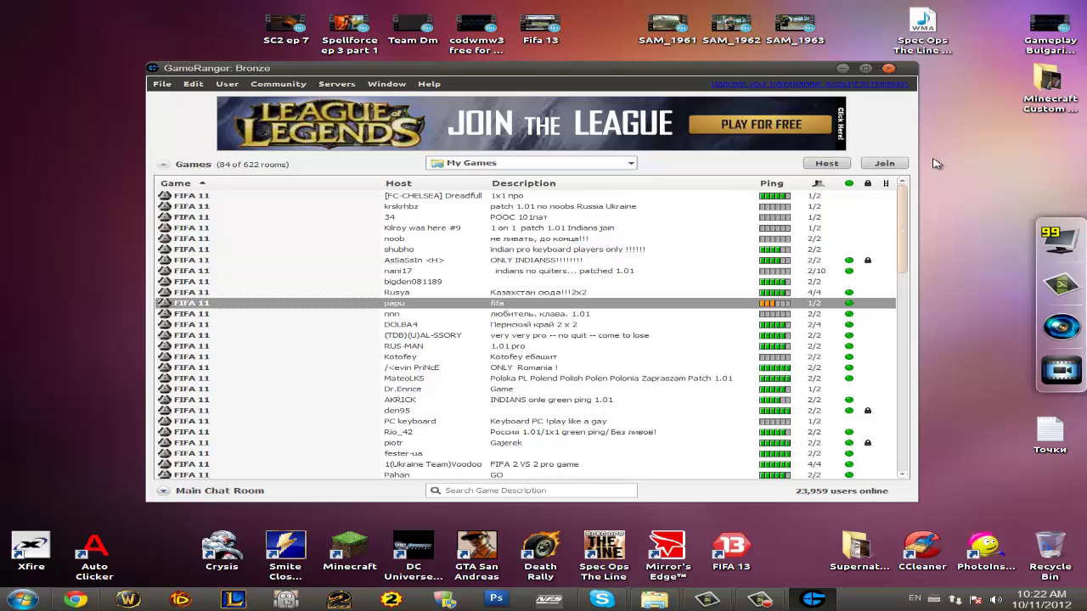
pyautogui.click(893, 163)
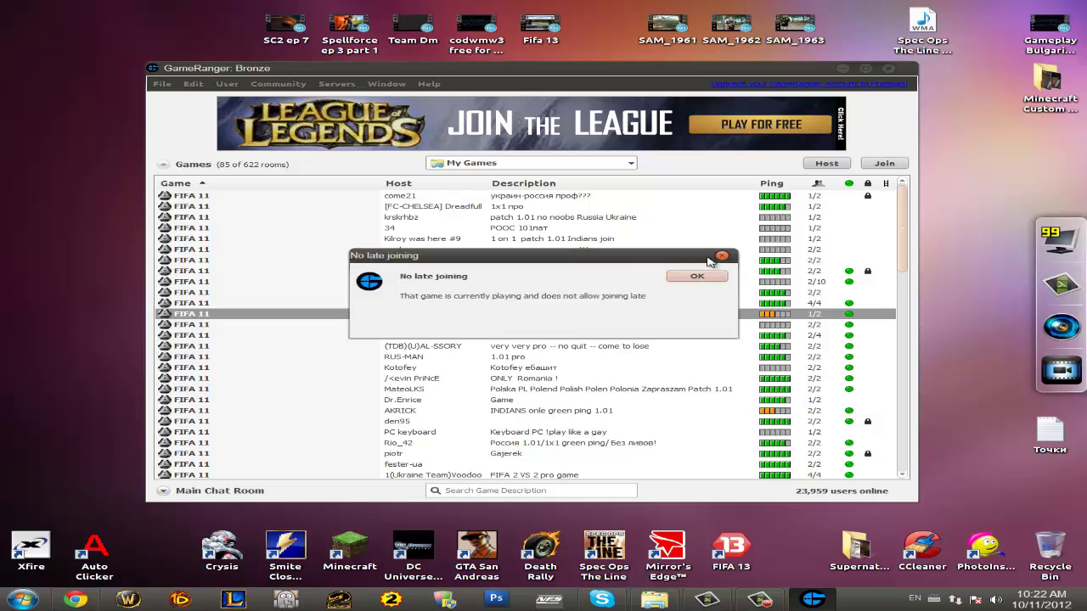
pyautogui.click(686, 276)
# - Join the FIFA 11 room described as "1x1 про" and leave it again
pyautogui.click(743, 201)
pyautogui.click(722, 208)
pyautogui.click(883, 163)
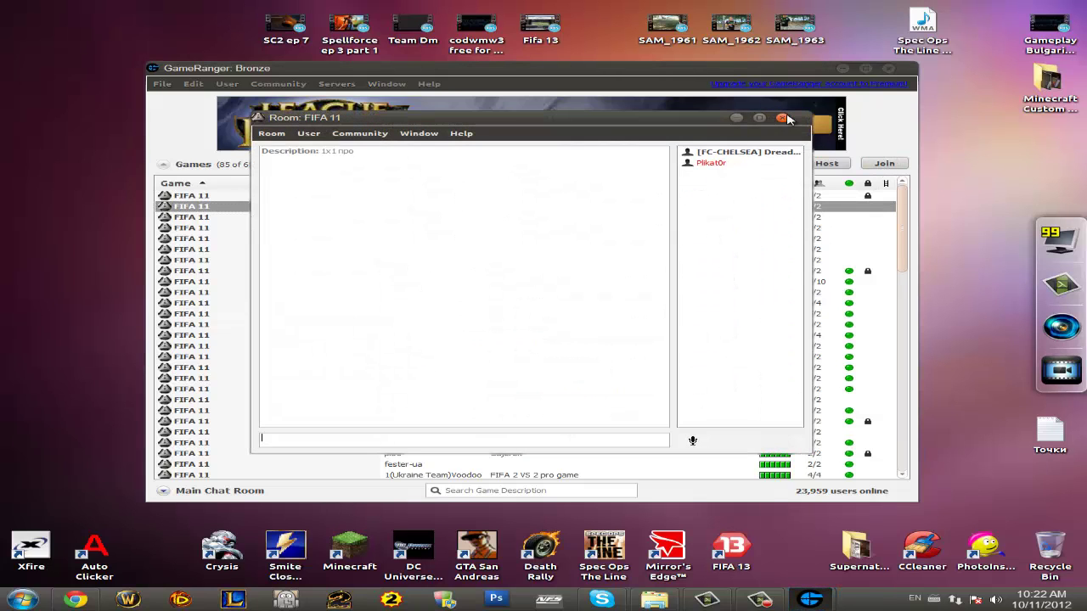
pyautogui.click(783, 119)
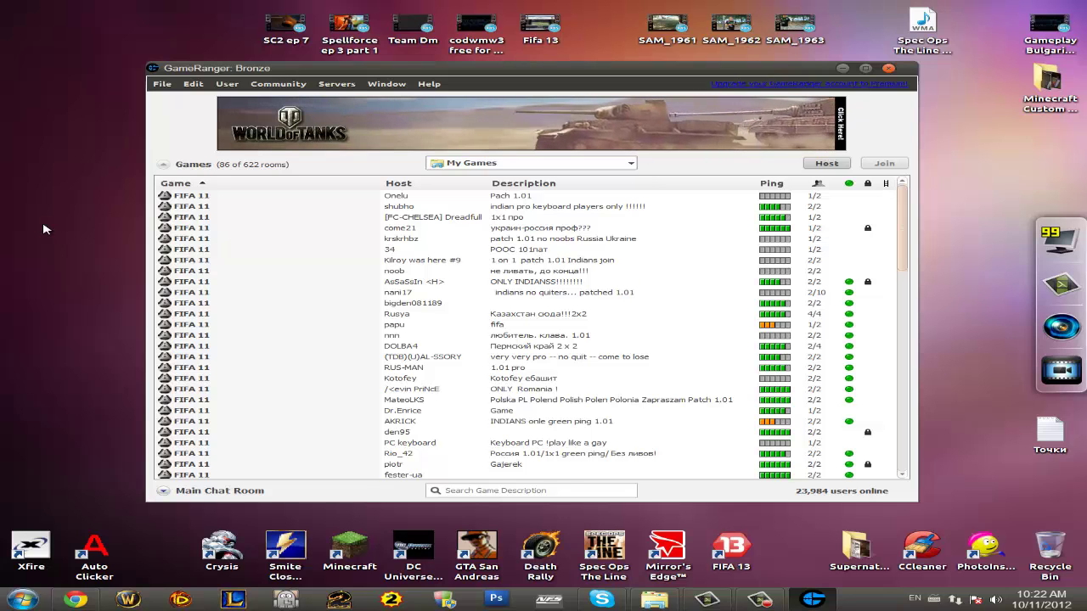
# - Switch to Chrome and look through the supported PC games list to the C and D titles
pyautogui.click(76, 600)
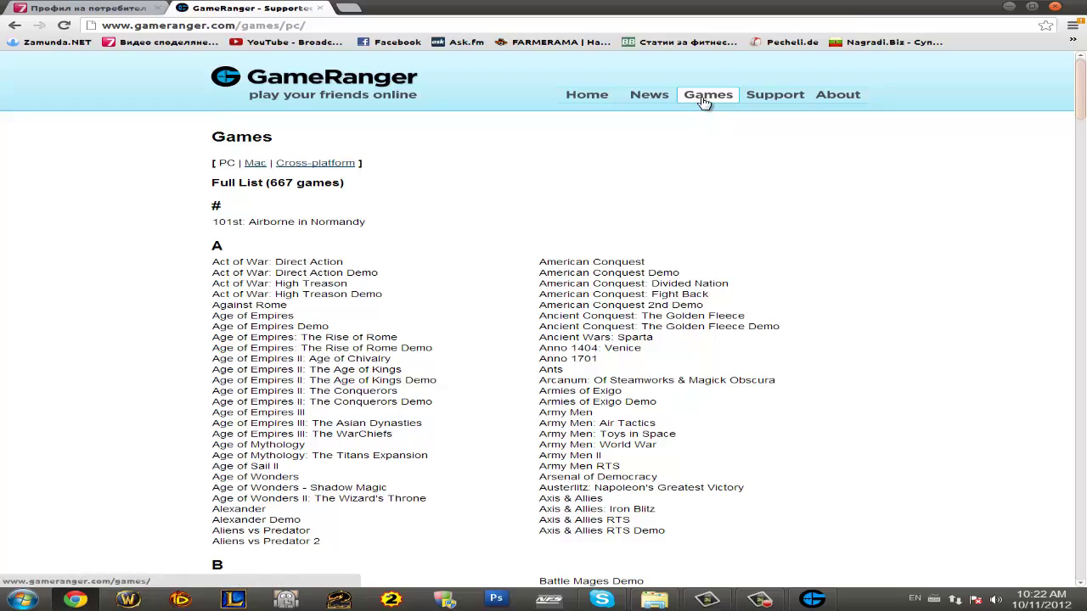
pyautogui.scroll(-3, 639, 253)
pyautogui.scroll(-3, 638, 253)
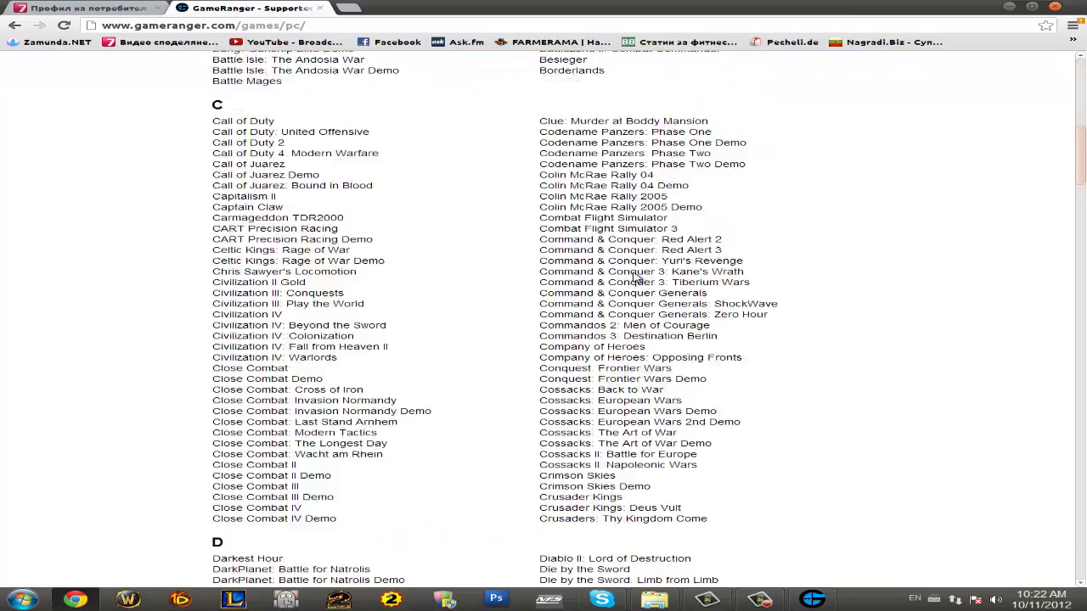
pyautogui.scroll(6, 641, 263)
# - Try an in-page search of the games list for "sadsadsadsad", clearing and closing the search when done
pyautogui.hotkey('ctrl', 'f')
pyautogui.write('sadsadsadsad')
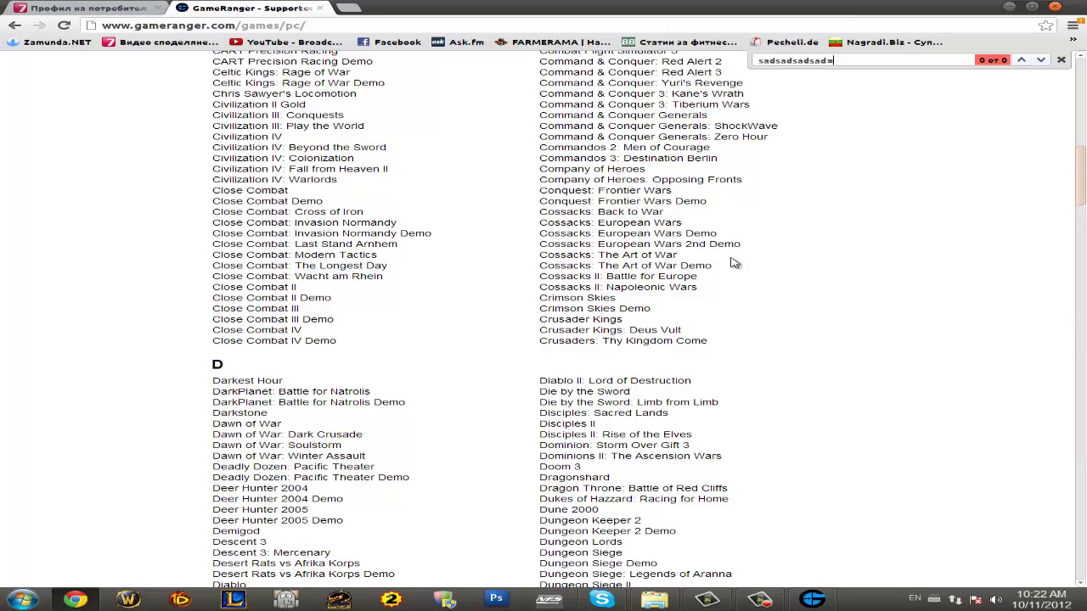
pyautogui.press('BackSpace')
pyautogui.press('BackSpace')
pyautogui.press('BackSpace')
pyautogui.press('BackSpace')
pyautogui.press('BackSpace')
pyautogui.press('BackSpace')
pyautogui.press('BackSpace')
pyautogui.press('BackSpace')
pyautogui.press('BackSpace')
pyautogui.press('BackSpace')
pyautogui.press('BackSpace')
pyautogui.press('BackSpace')
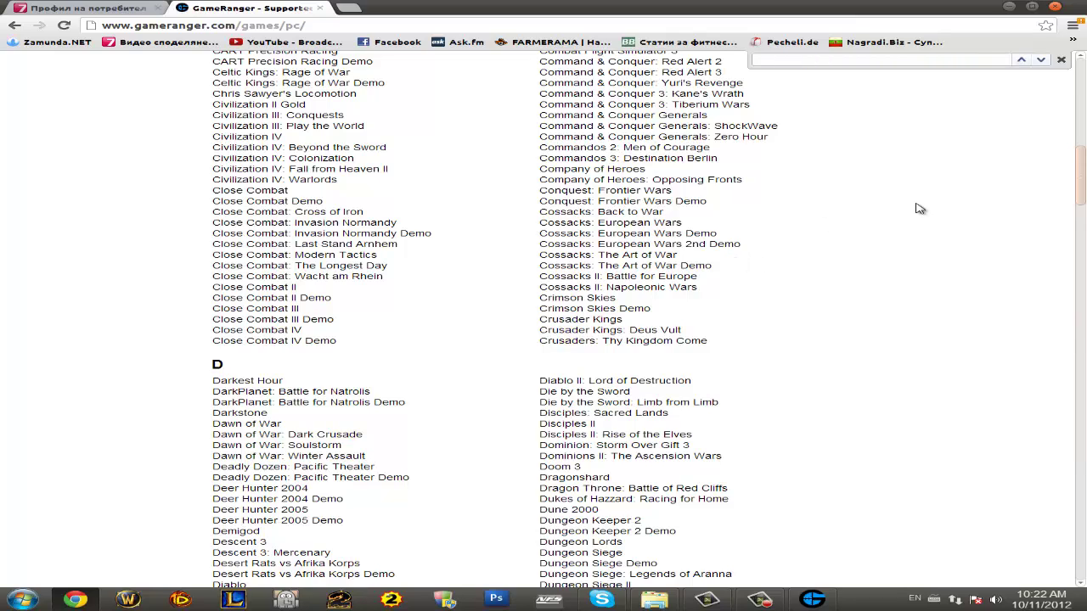
pyautogui.click(1061, 59)
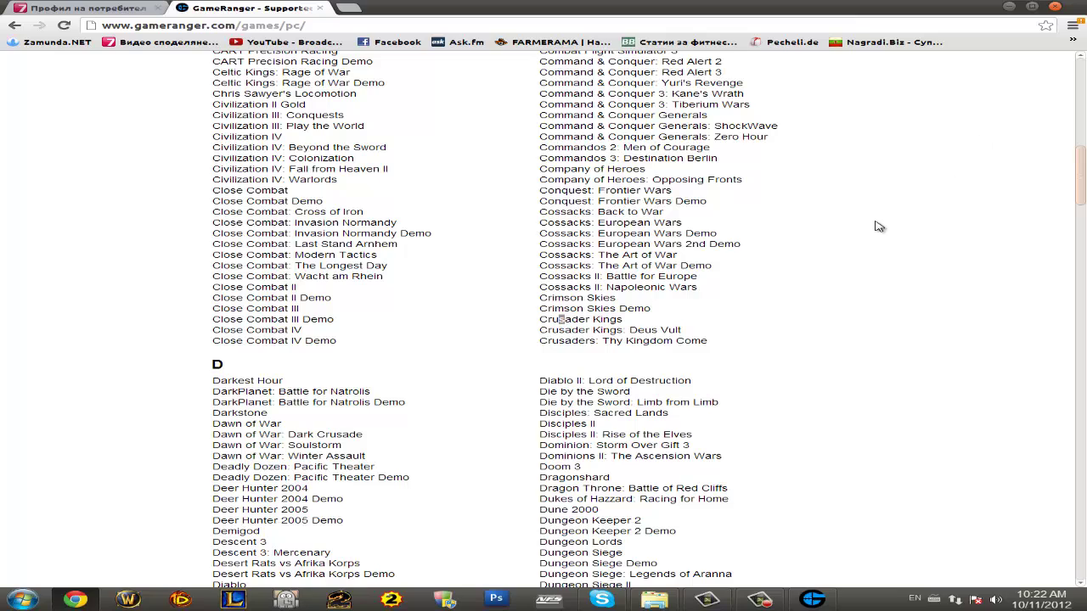